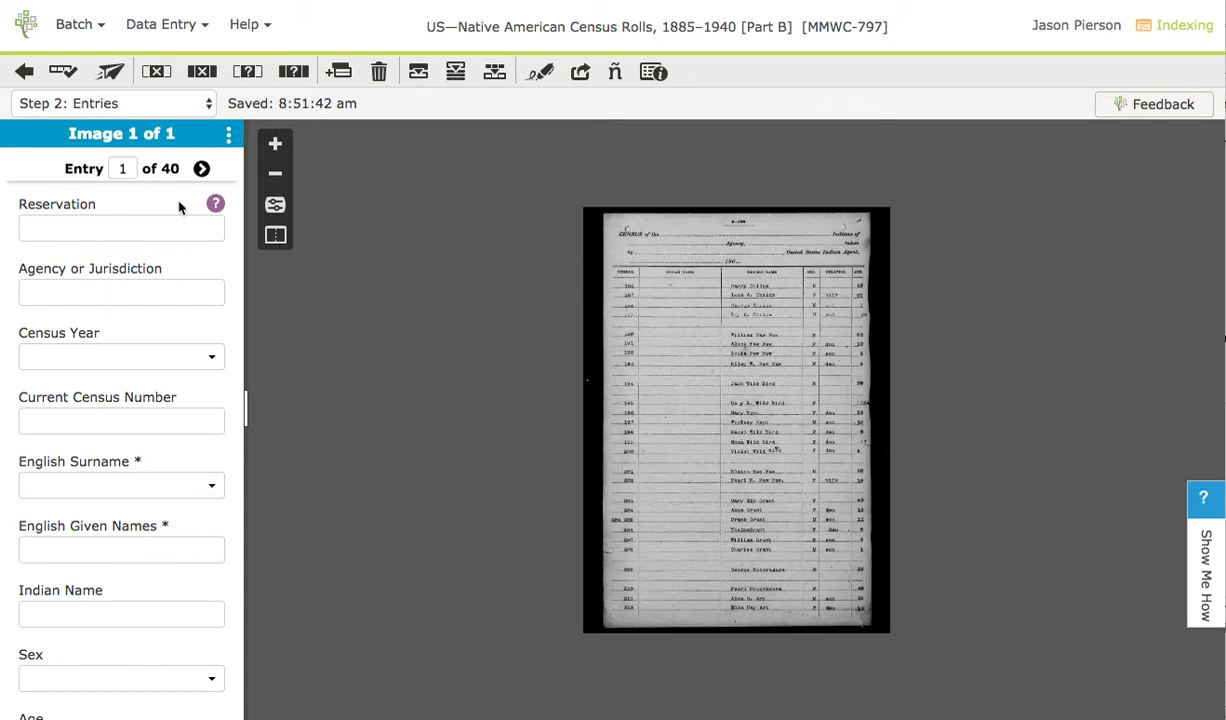
# Step: Enter 'Agency' in Agency or Jurisdiction, then clear a partial 'ag' and move to Census Year
pyautogui.click(87, 295)
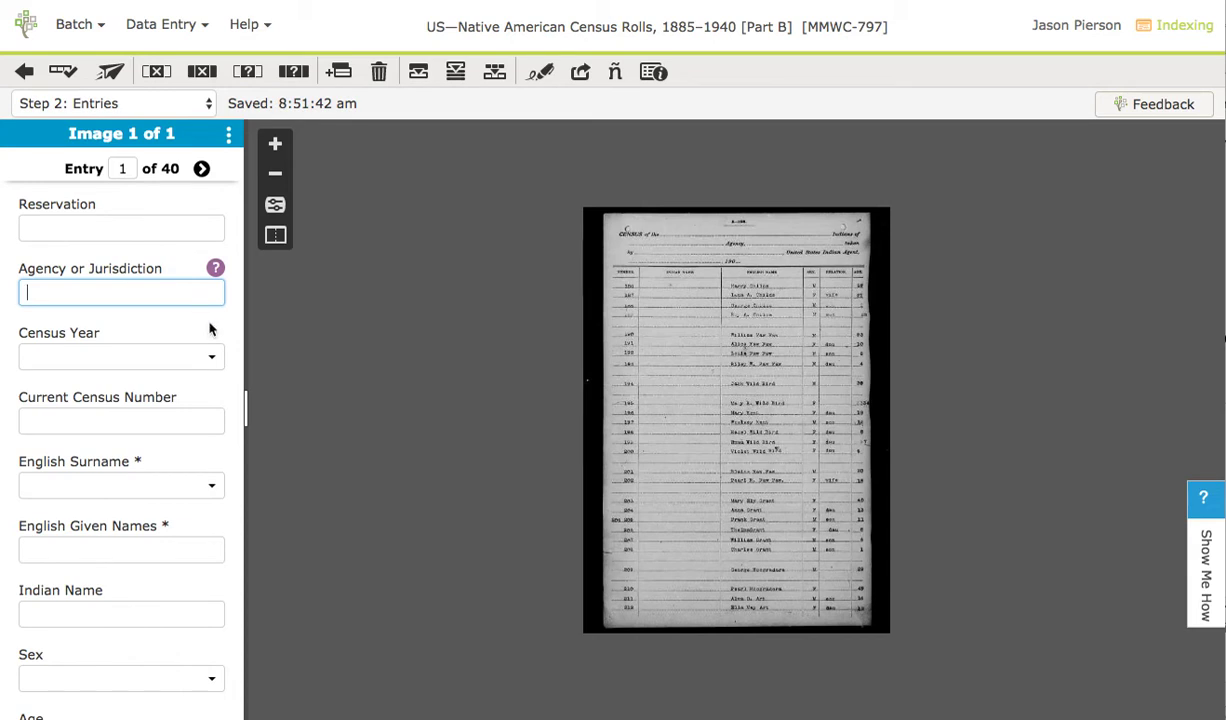
pyautogui.write('Agency')
pyautogui.press('Tab')
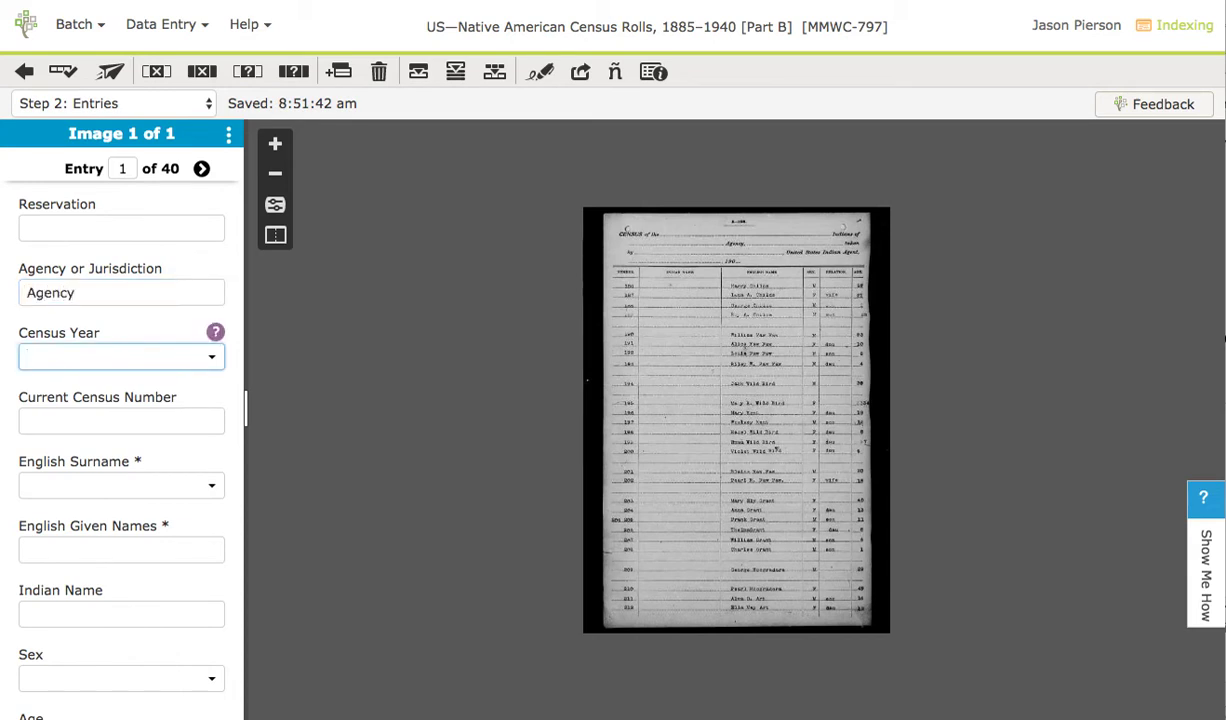
pyautogui.hotkey('shift', 'Tab')
pyautogui.write('a')
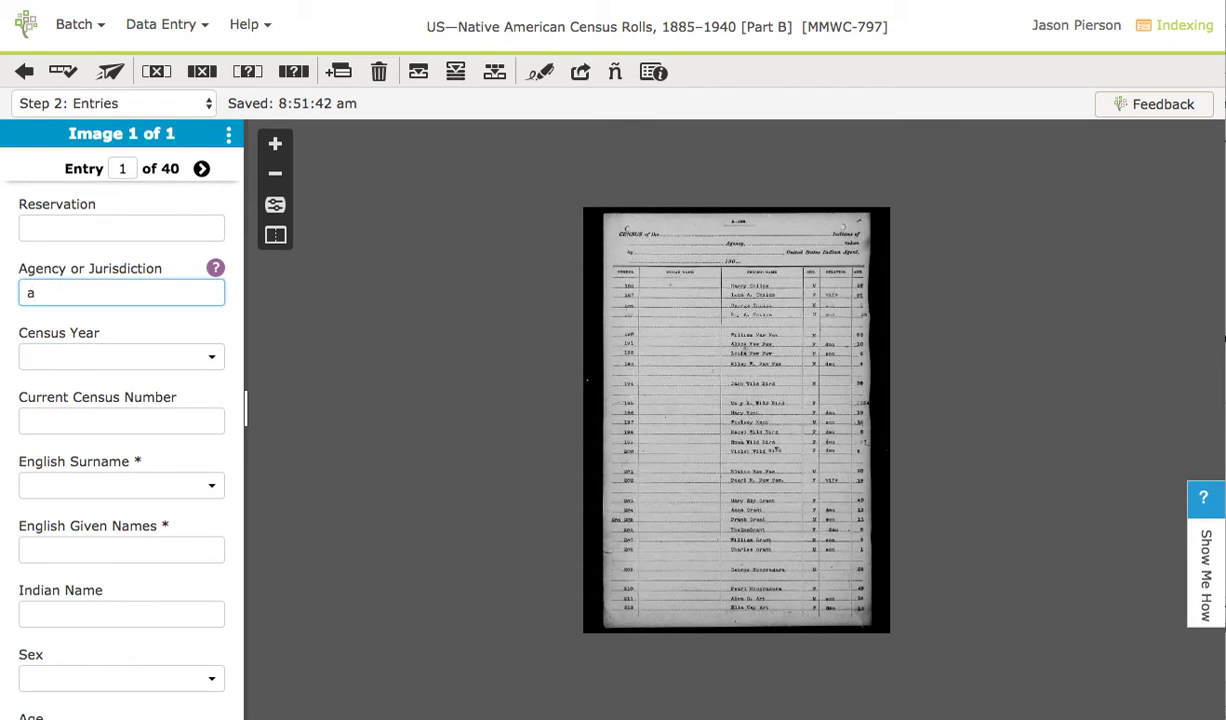
pyautogui.write('g')
pyautogui.press('BackSpace')
pyautogui.press('BackSpace')
pyautogui.press('Tab')
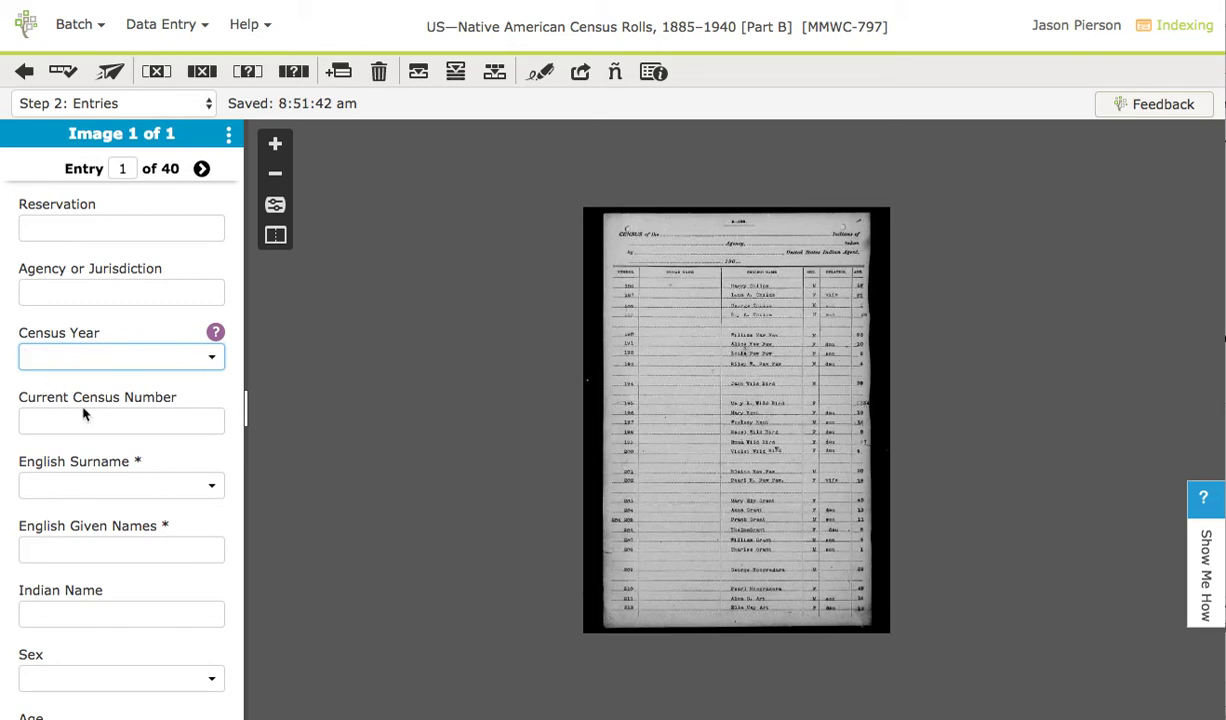
# Step: Enter 1905 in Census Year, then retype 1 and accept the suggested 1905
pyautogui.write('1905')
pyautogui.press('Tab')
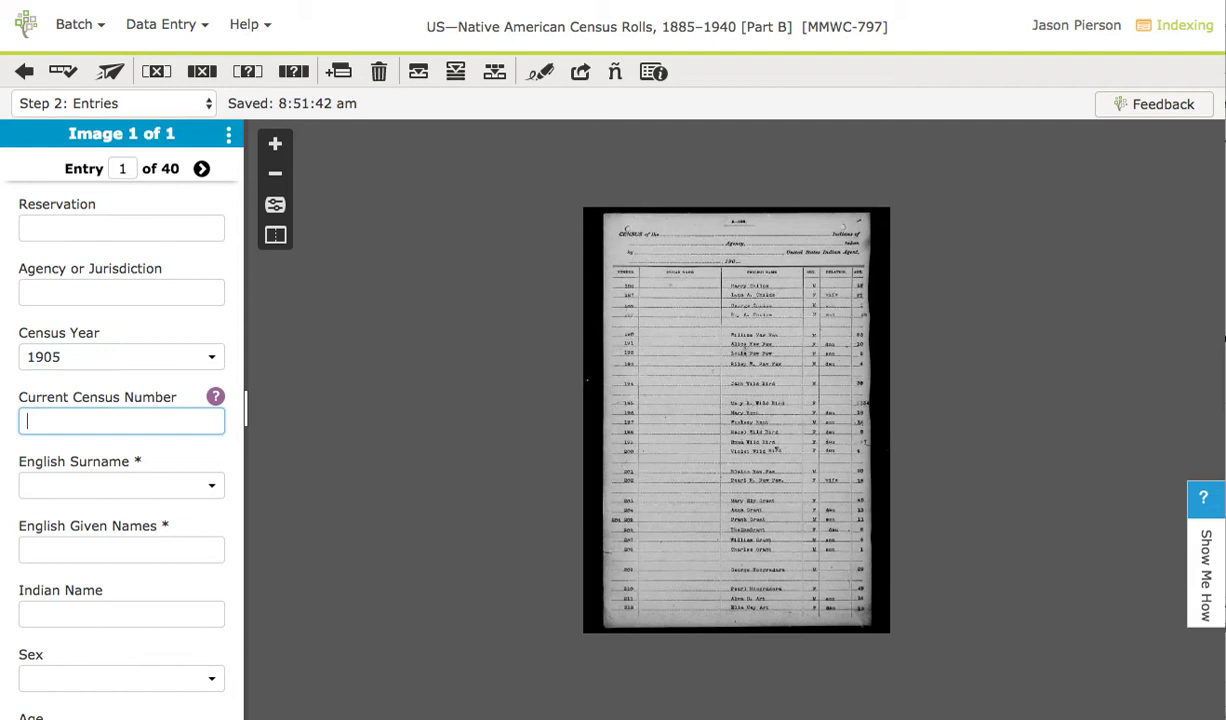
pyautogui.click(88, 356)
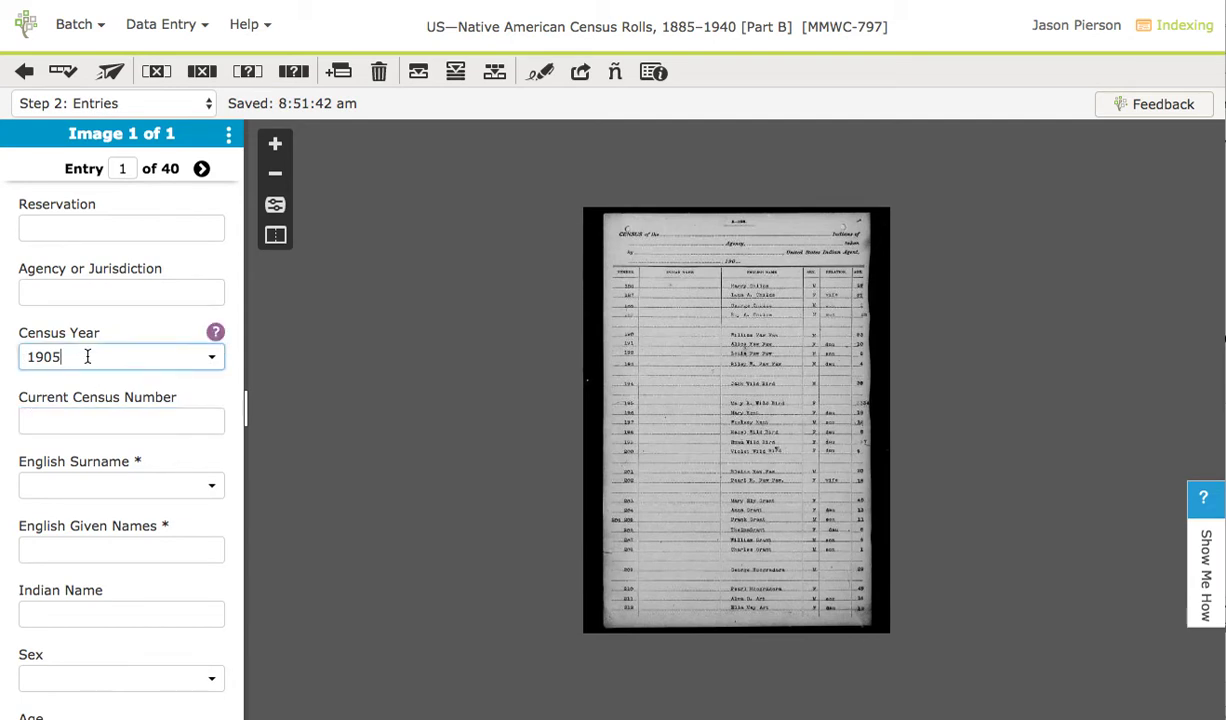
pyautogui.doubleClick(88, 356)
pyautogui.write('1')
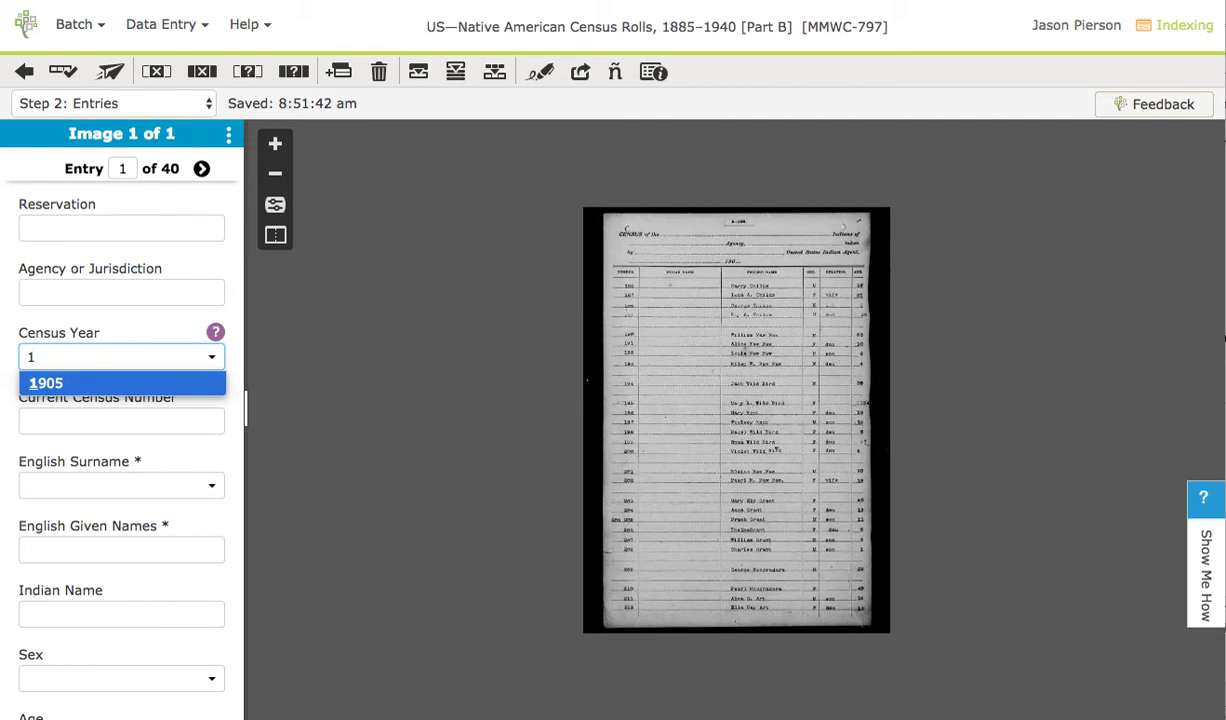
pyautogui.press('Tab')
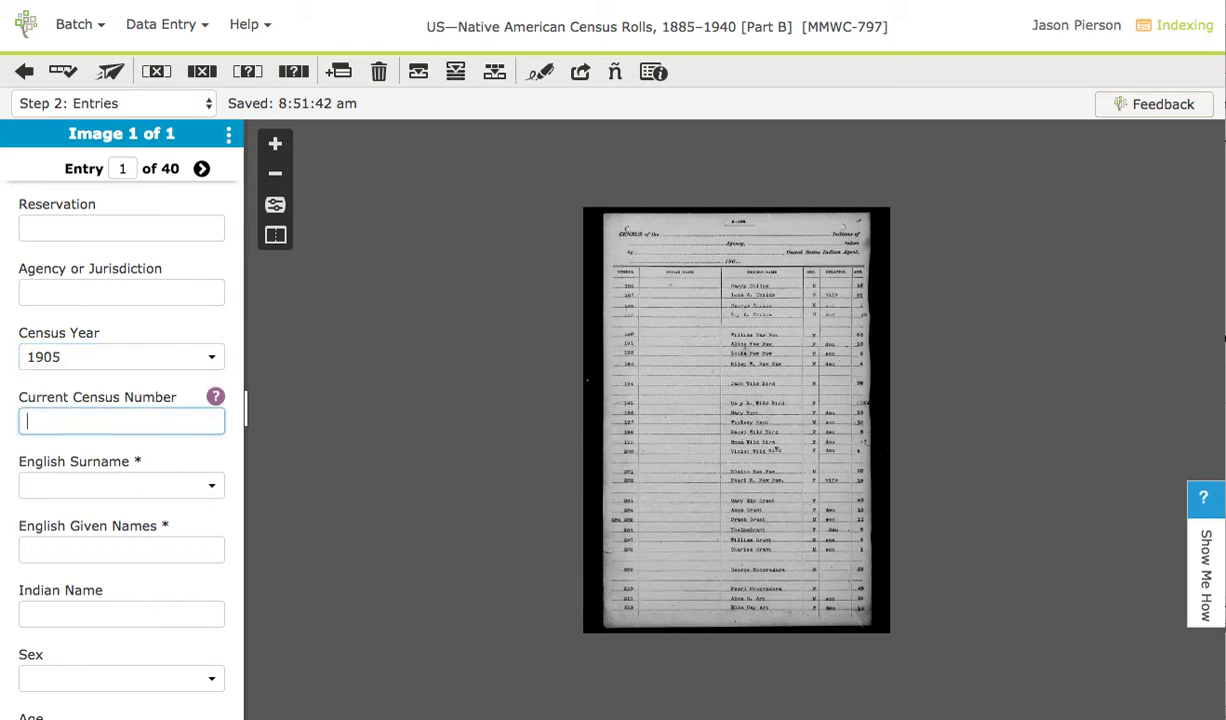
# Step: Replace Census Year with 1906, then type 1 to bring up the 1905 and 1906 suggestions
pyautogui.hotkey('shift', 'Tab')
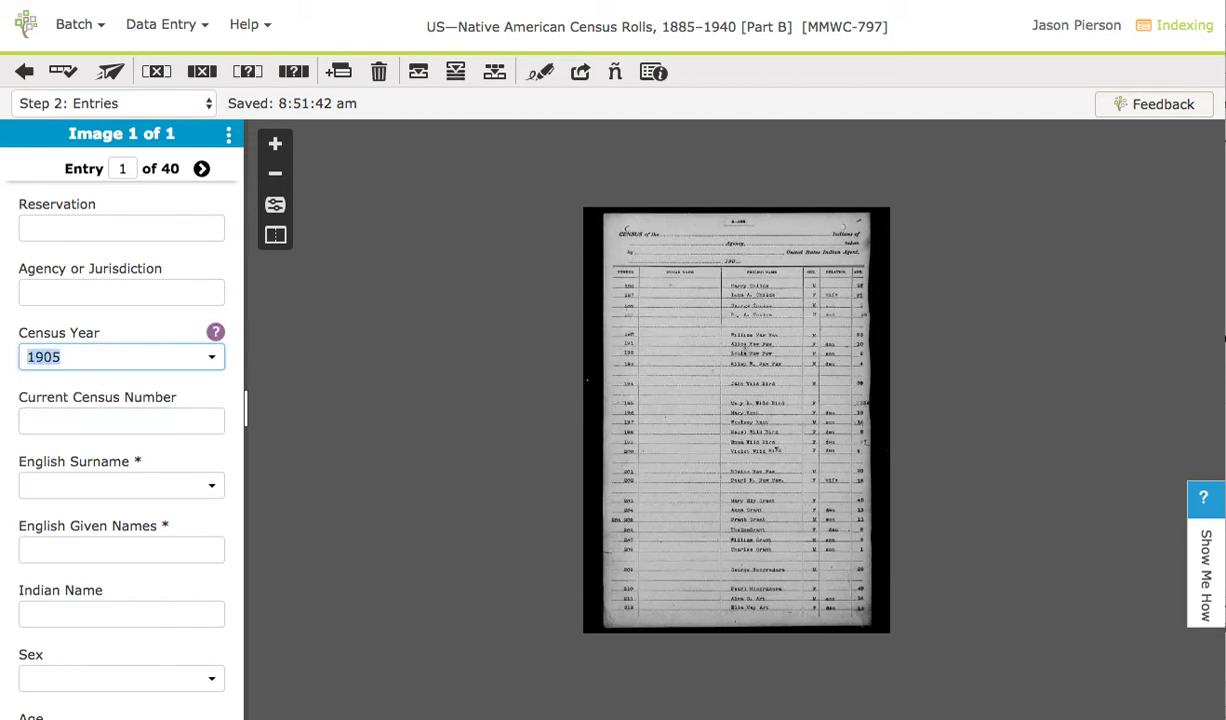
pyautogui.write('1906')
pyautogui.press('Tab')
pyautogui.hotkey('shift', 'Tab')
pyautogui.write('1')
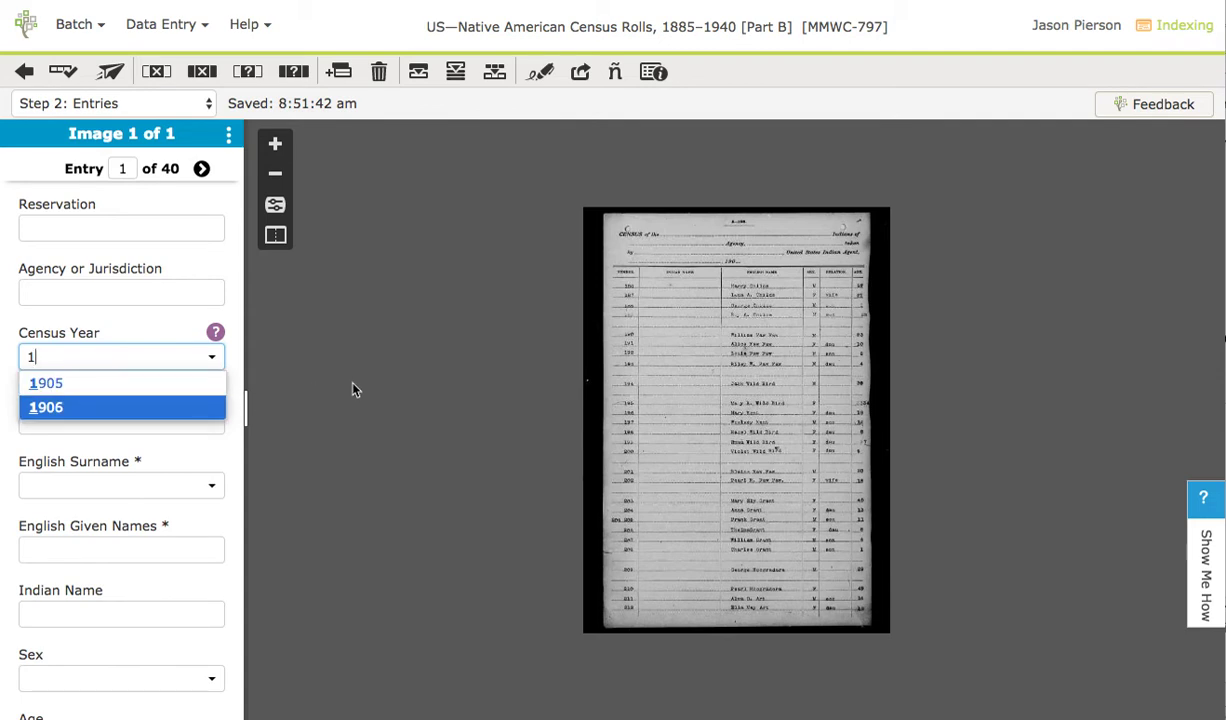
# Step: Accept 1905 from the suggestions, then overwrite Census Year with just 19 and leave the field
pyautogui.press('Up')
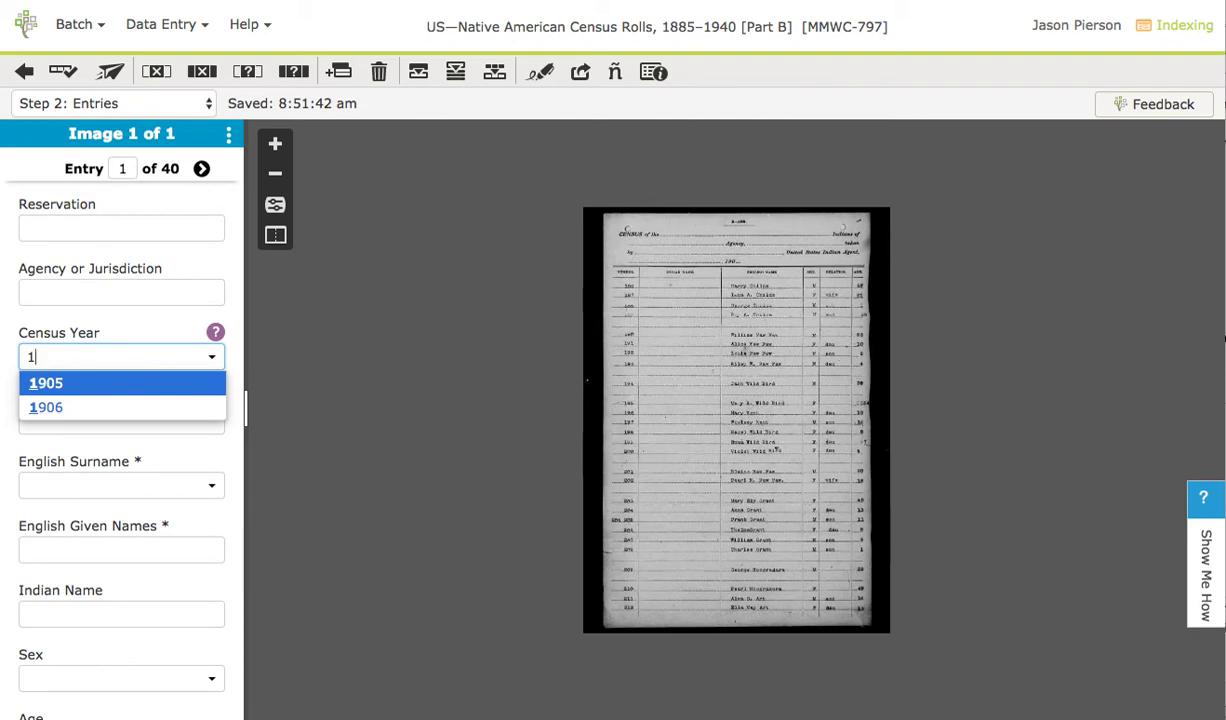
pyautogui.press('Tab')
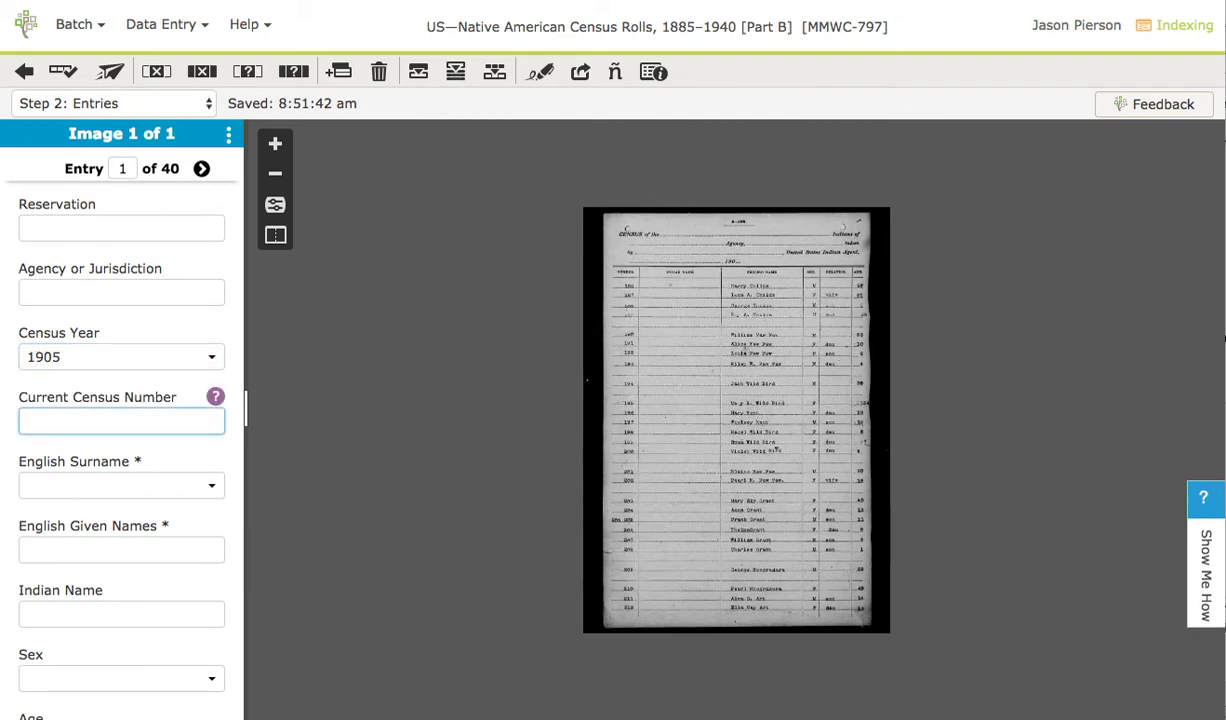
pyautogui.hotkey('shift', 'Tab')
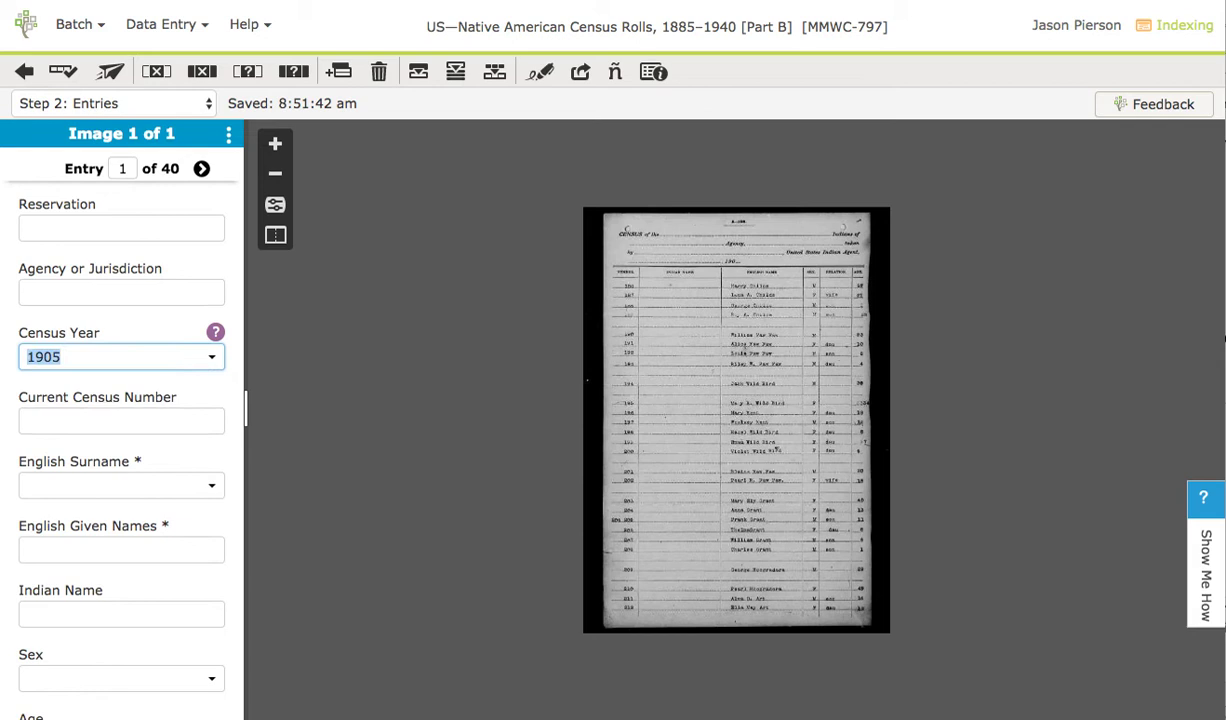
pyautogui.write('19')
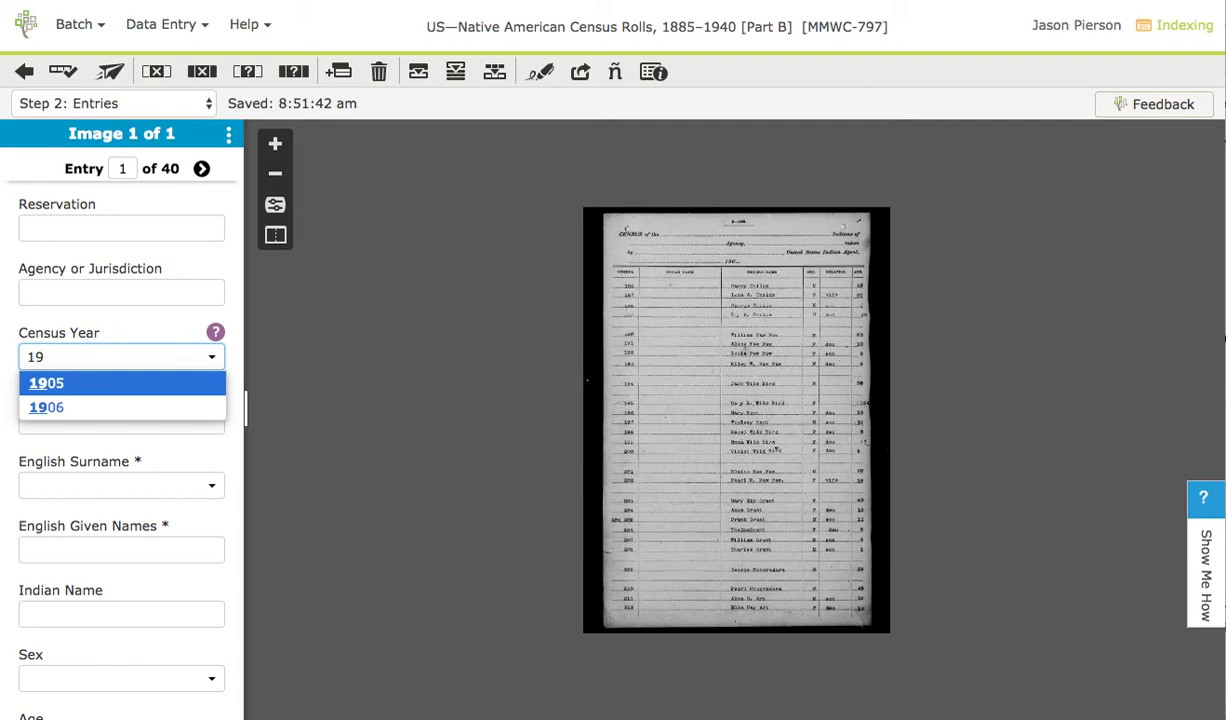
pyautogui.press('Tab')
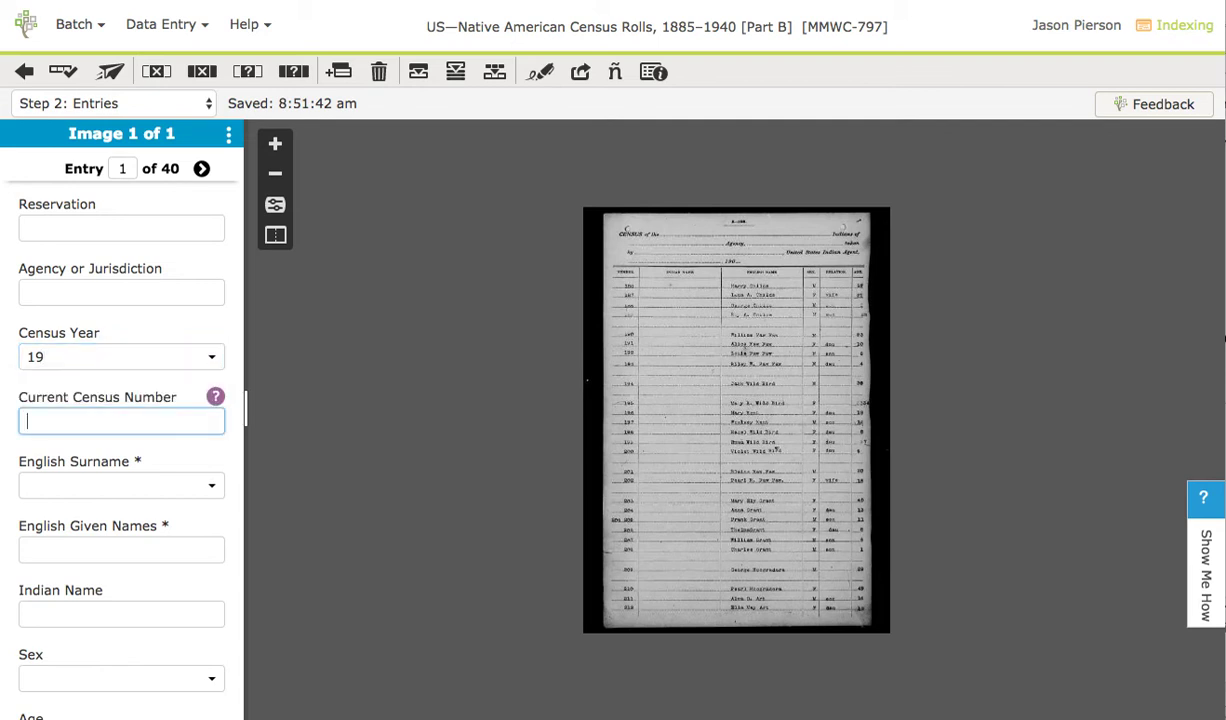
# Step: Add 0 to the Census Year value and accept the suggested 1906
pyautogui.click(61, 359)
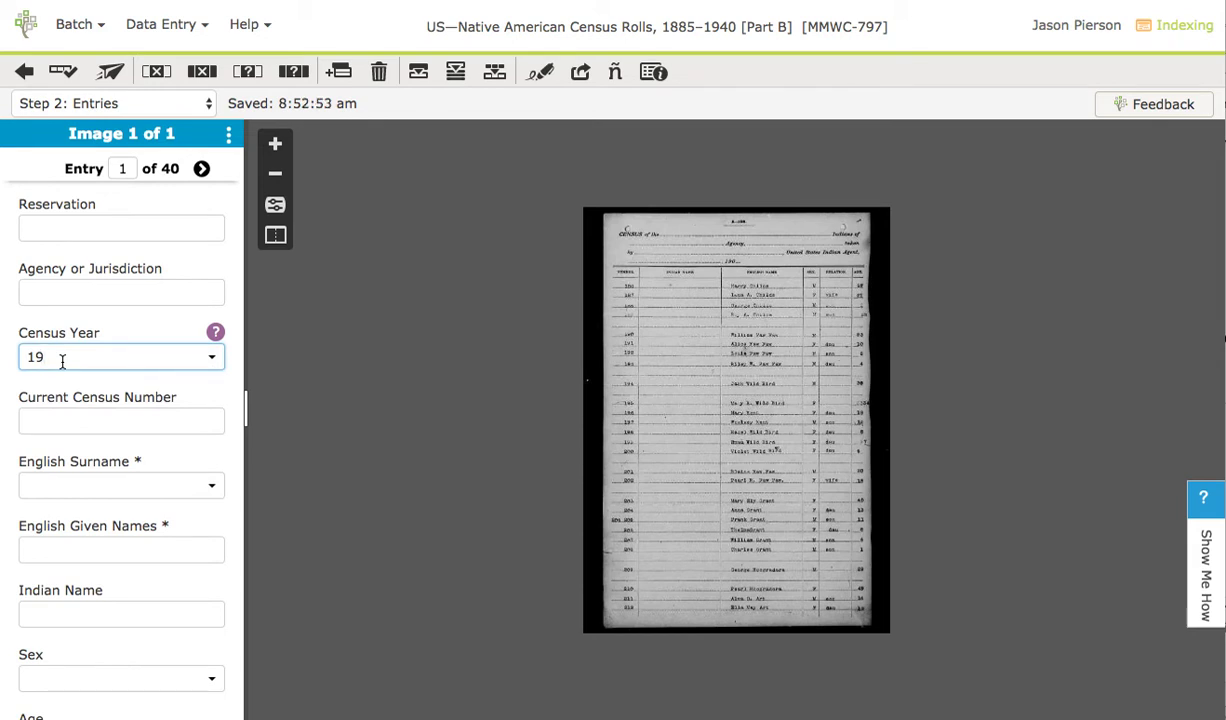
pyautogui.write('0')
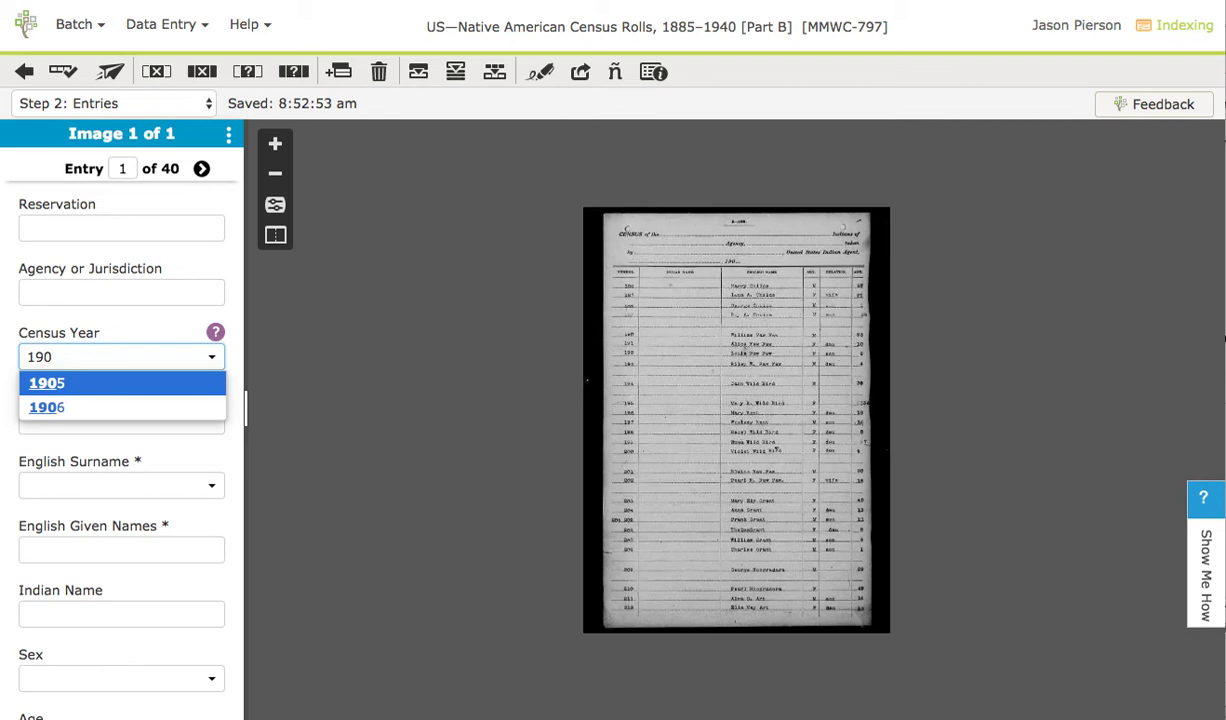
pyautogui.press('Down')
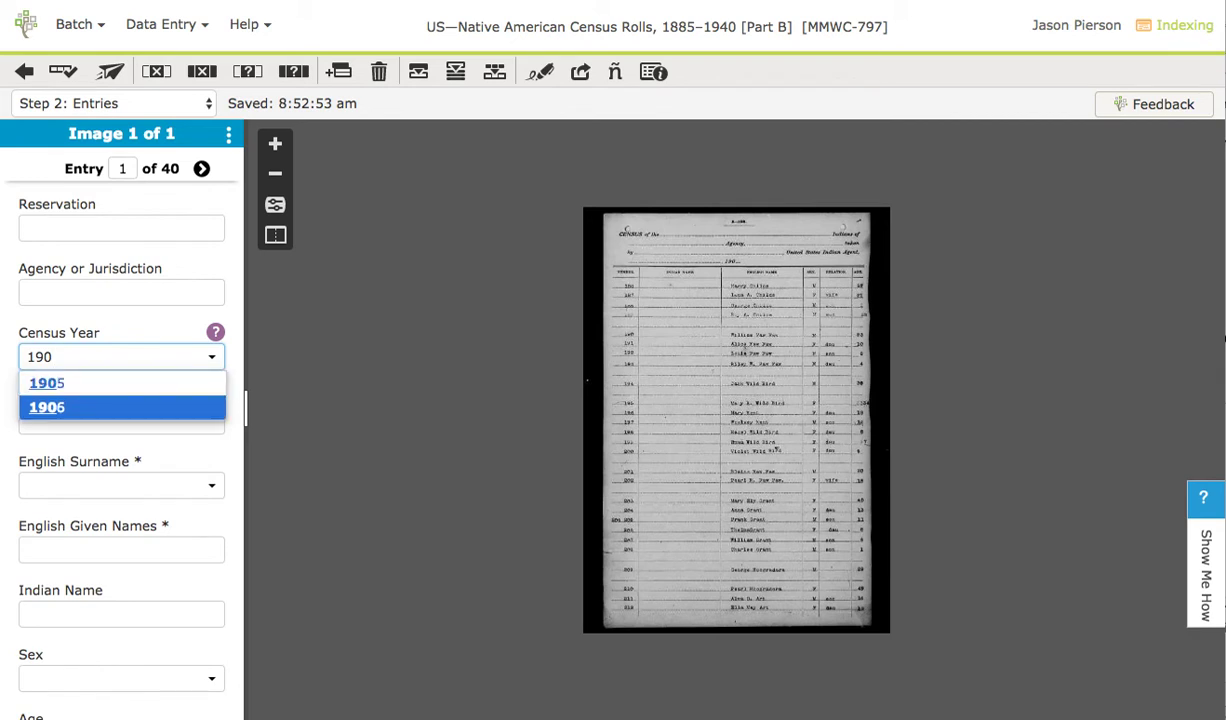
pyautogui.press('Tab')
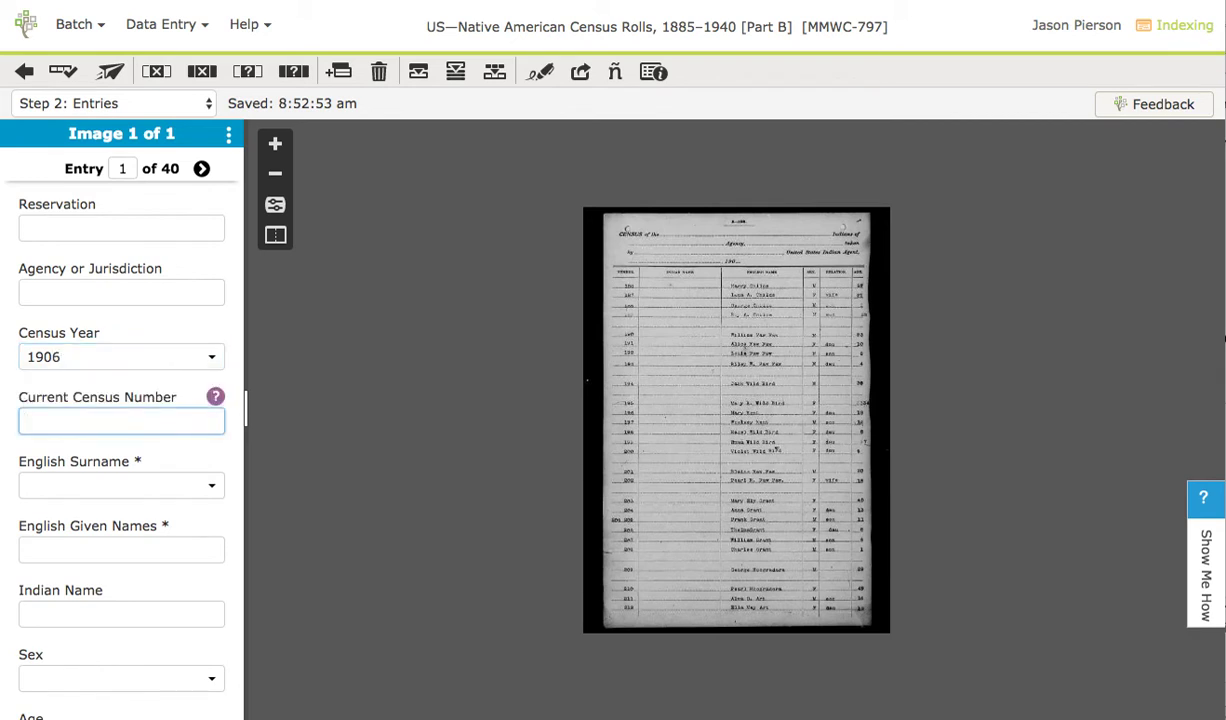
pyautogui.hotkey('shift', 'Tab')
# Step: Replace Census Year with 194, then with 19, keeping each typed value
pyautogui.write('2')
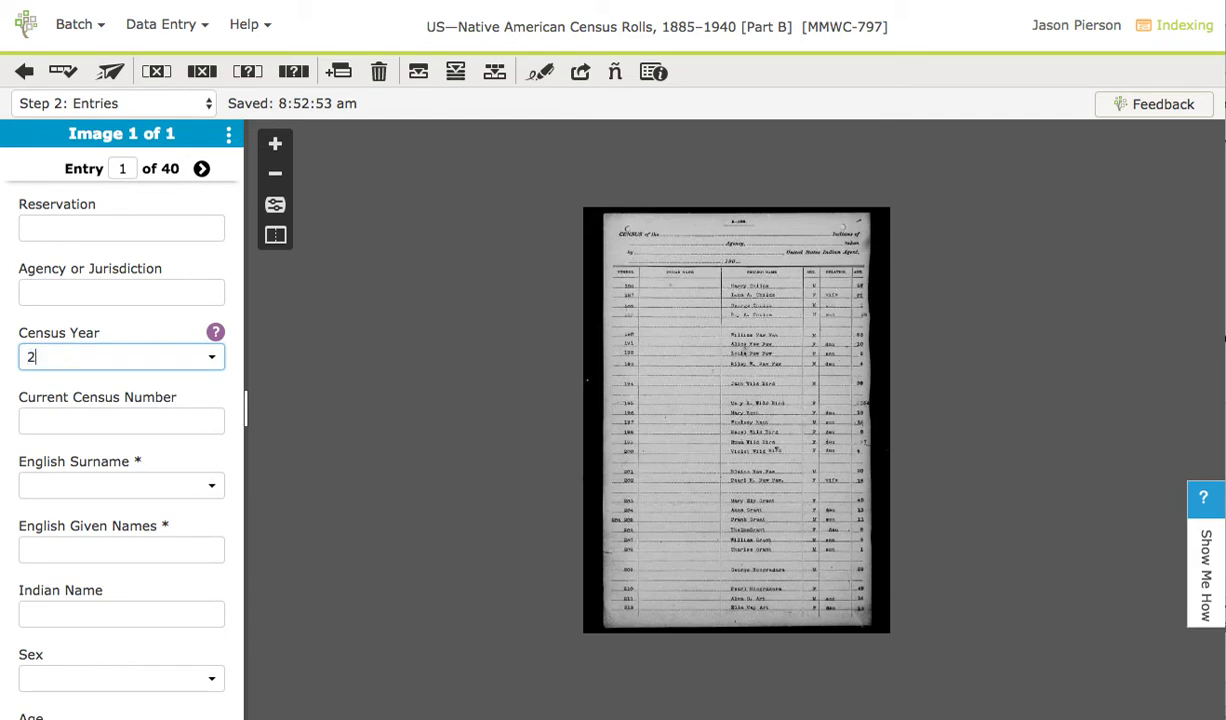
pyautogui.write('3')
pyautogui.press('BackSpace')
pyautogui.press('BackSpace')
pyautogui.write('19')
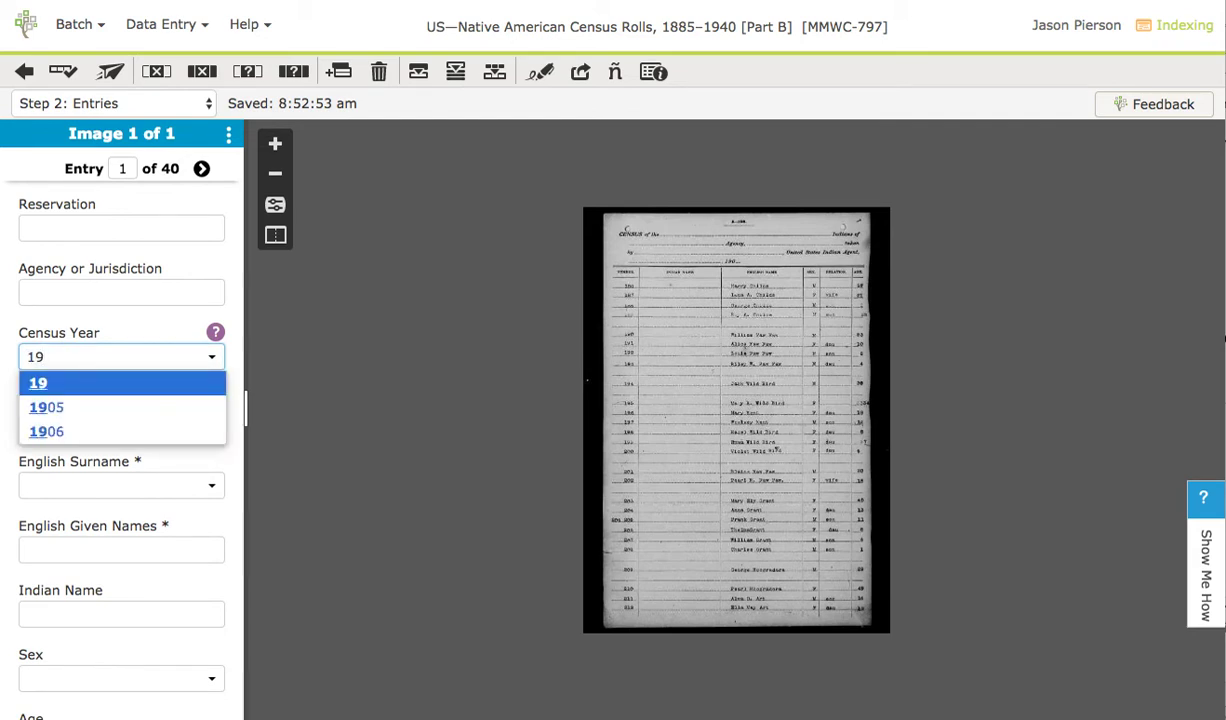
pyautogui.write('4')
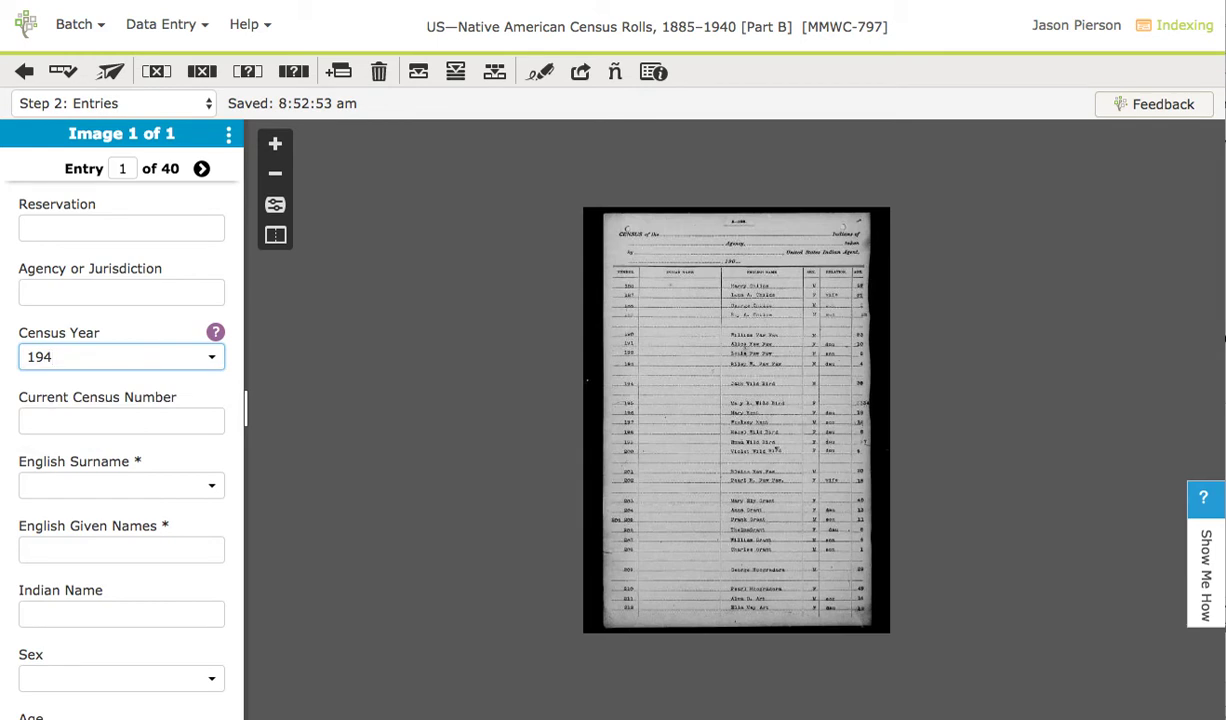
pyautogui.press('Tab')
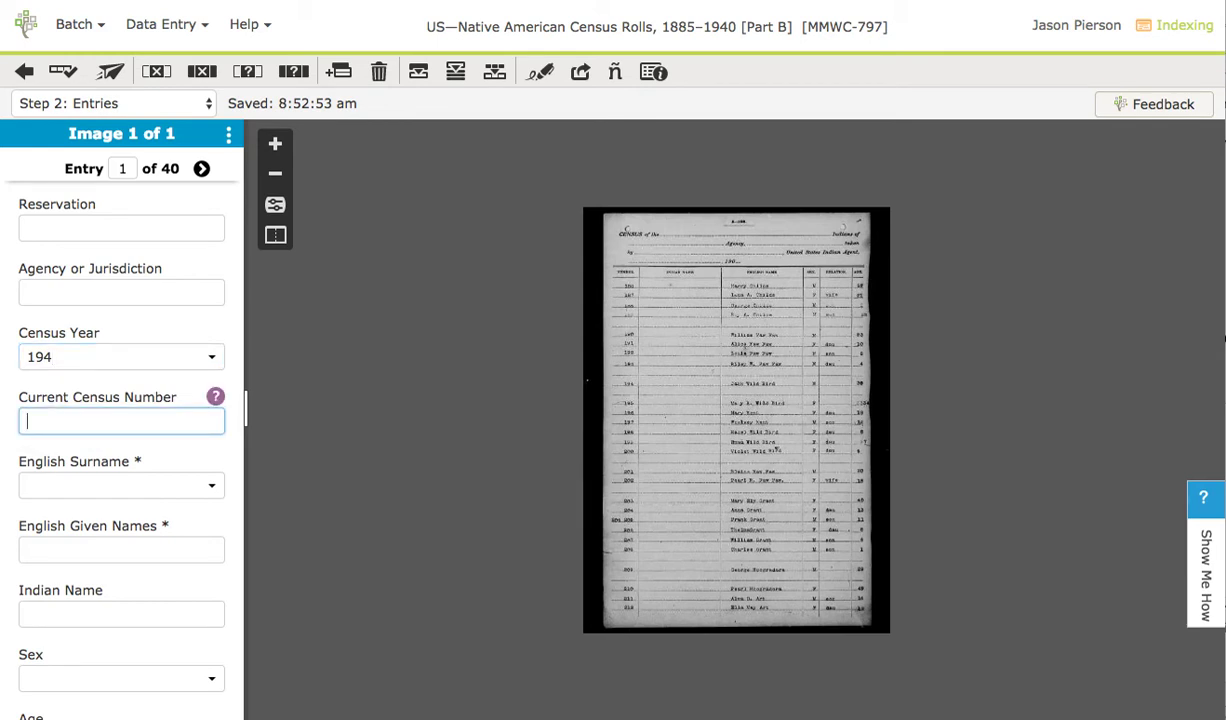
pyautogui.hotkey('shift', 'Tab')
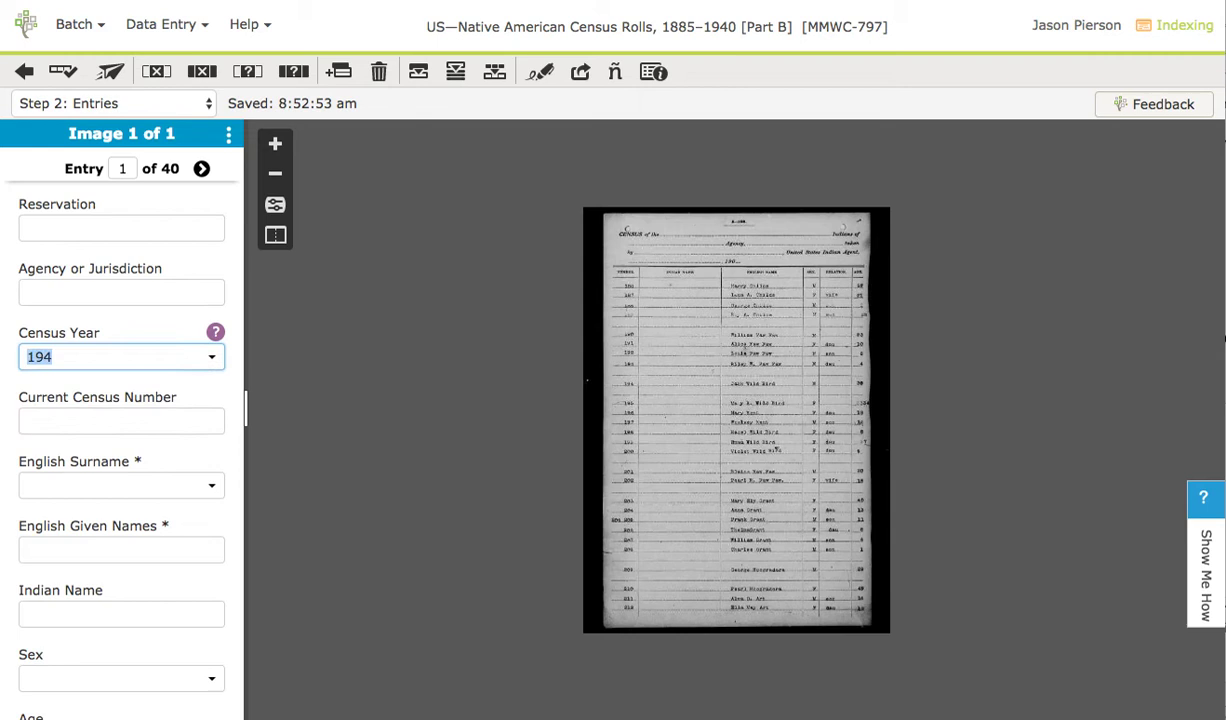
pyautogui.write('19')
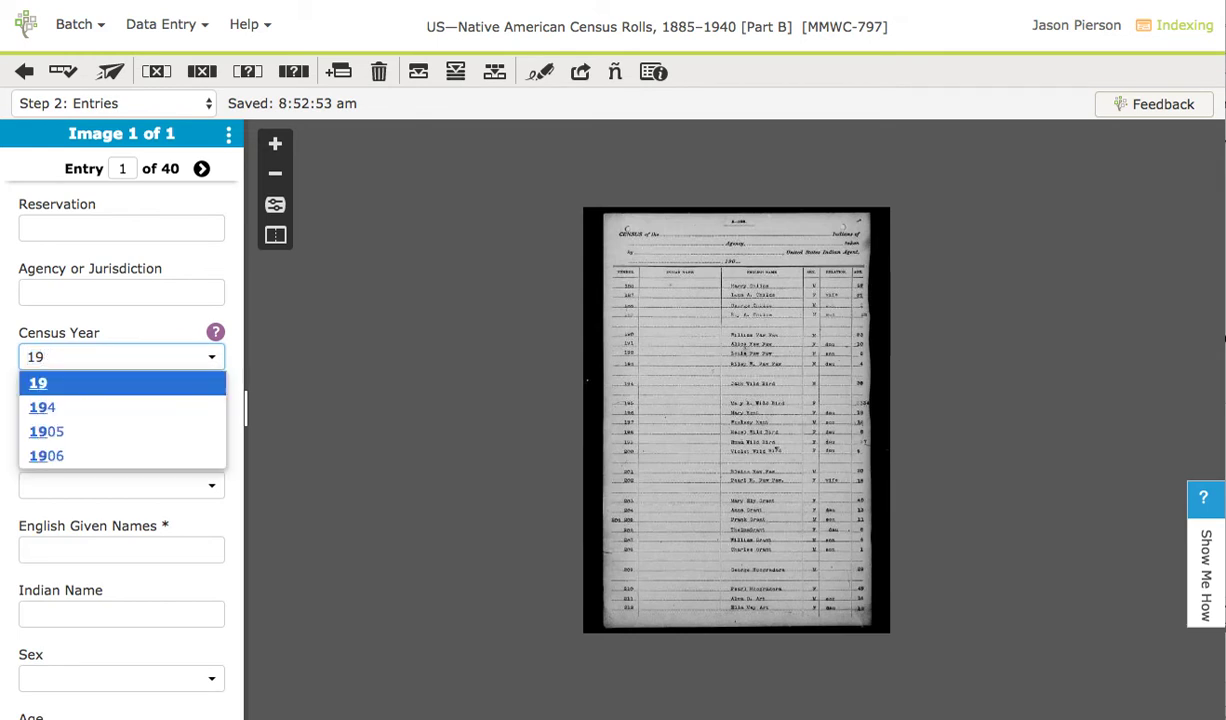
pyautogui.press('Tab')
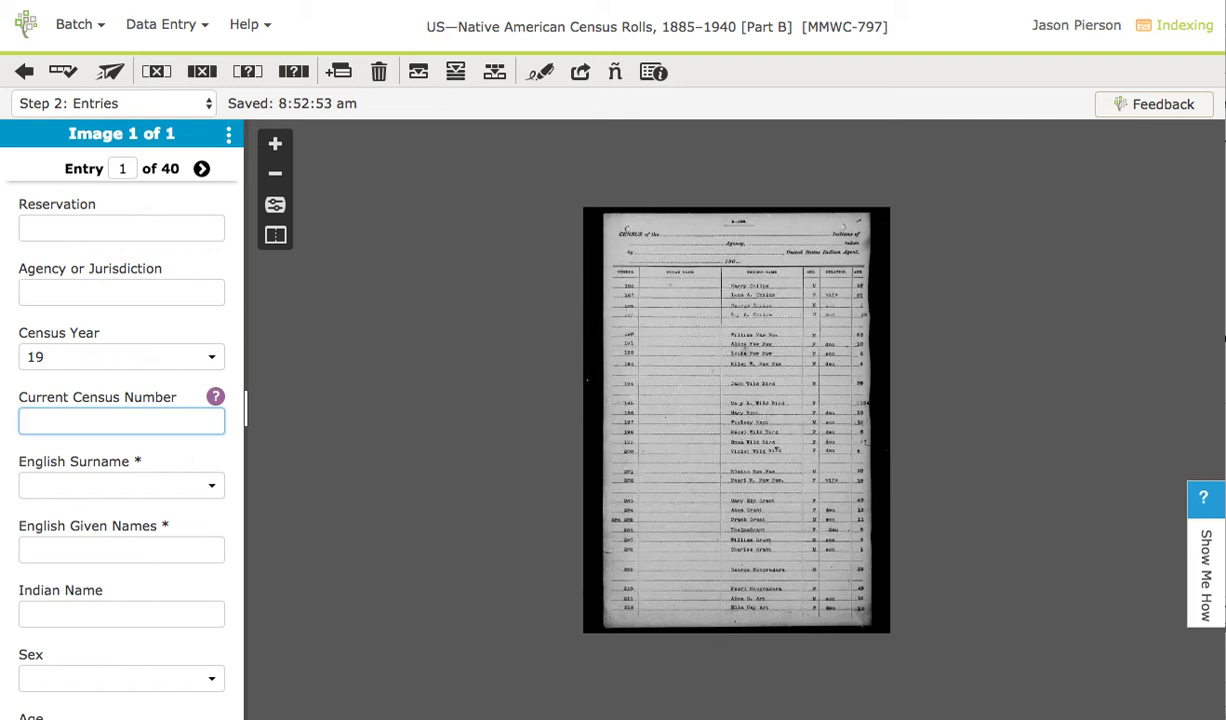
# Step: View Census Year's remembered year suggestions, then move to Agency or Jurisdiction, leaving Census Year blank
pyautogui.click(67, 356)
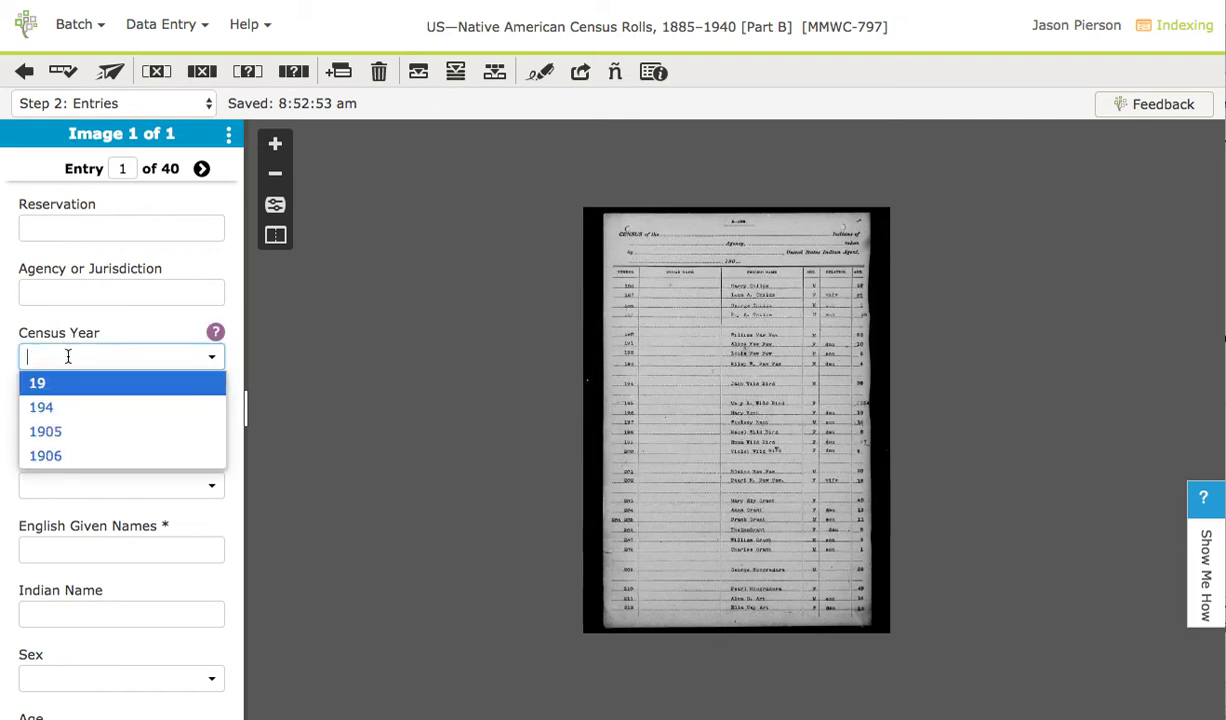
pyautogui.click(97, 290)
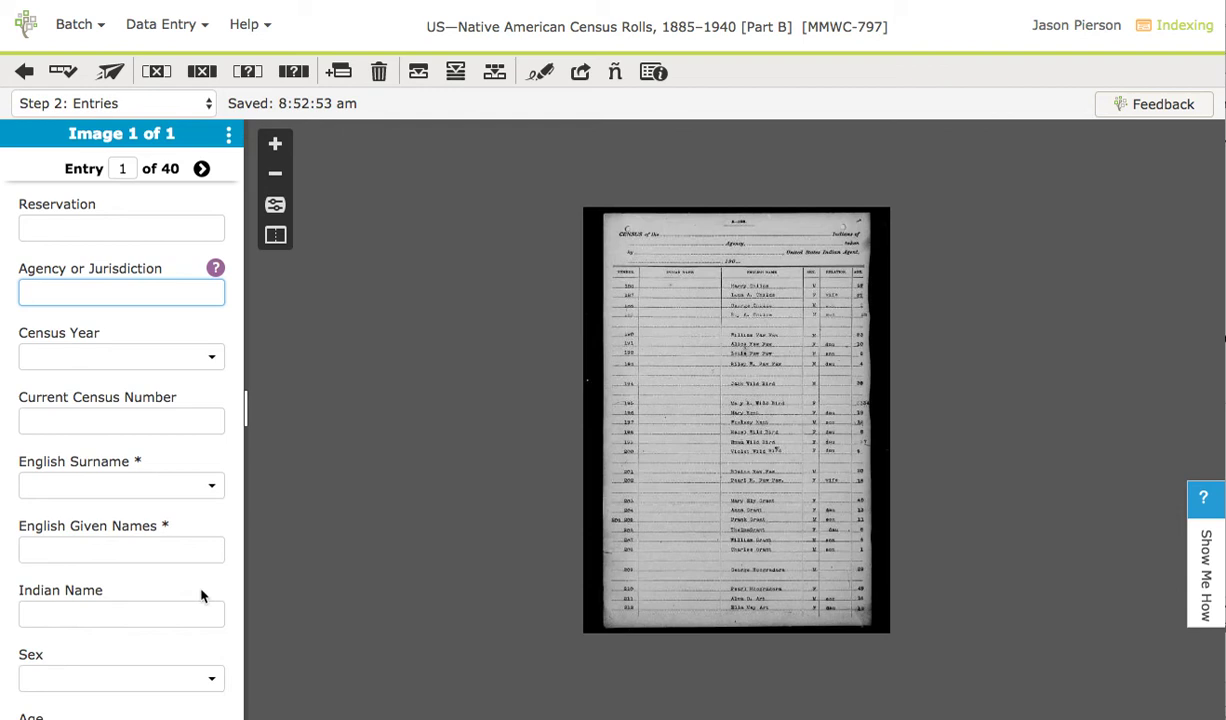
pyautogui.scroll(-3, 233, 578)
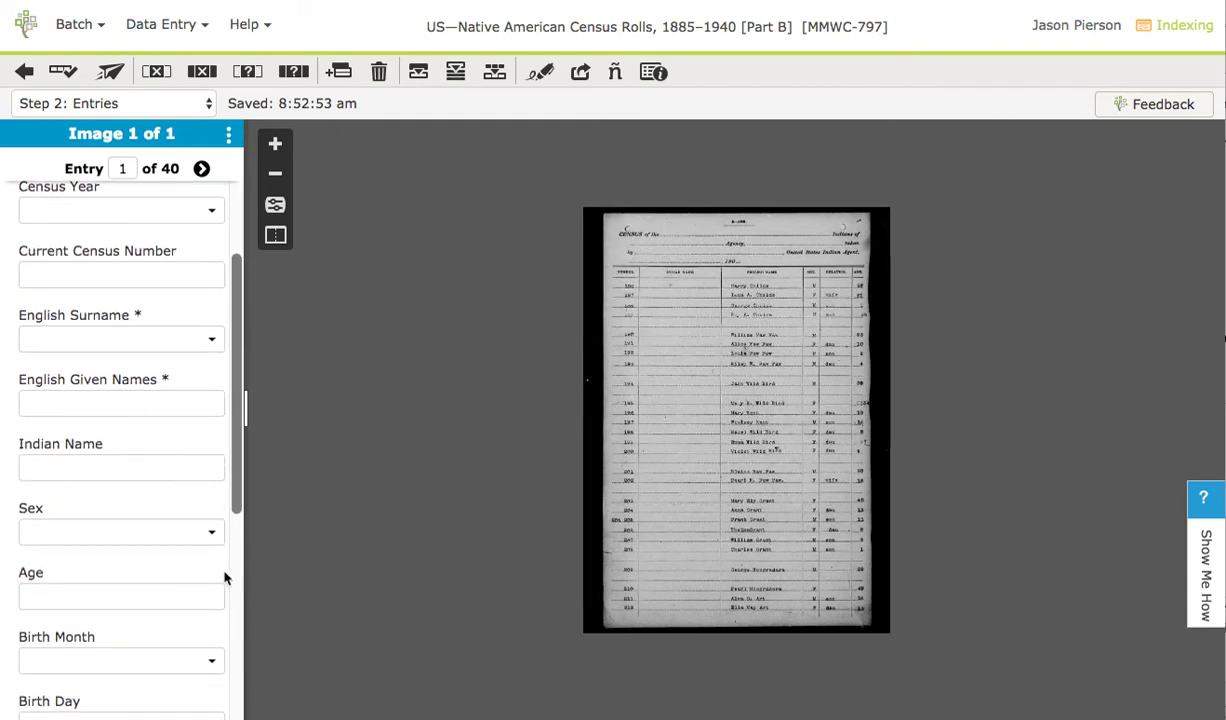
# Step: Visit the Birth Day field lower on the form, then return to the top and bring up the Batch menu
pyautogui.scroll(-5, 147, 572)
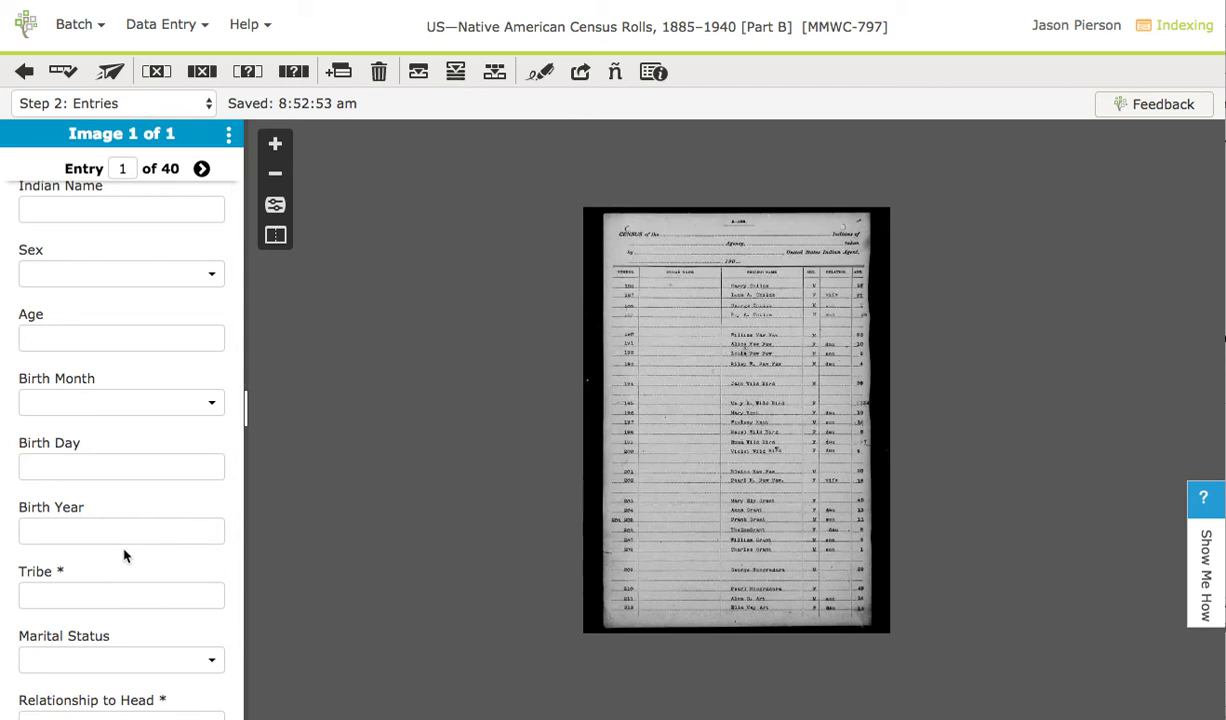
pyautogui.click(52, 467)
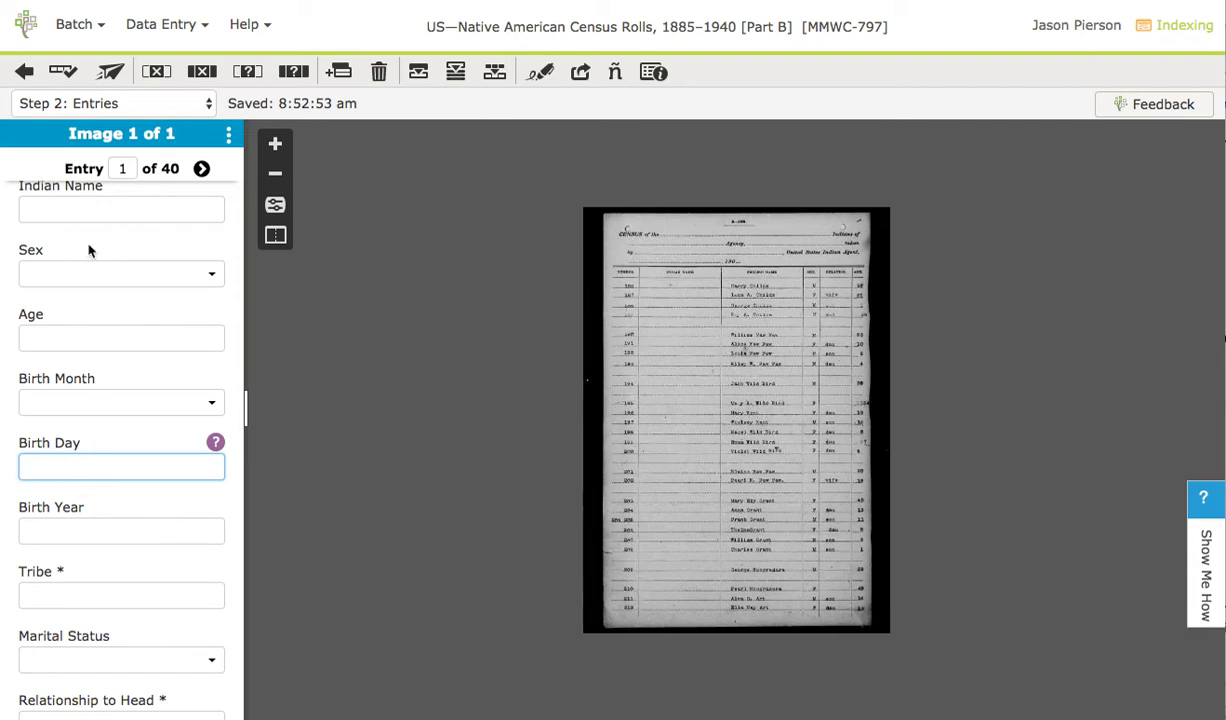
pyautogui.scroll(5, 101, 285)
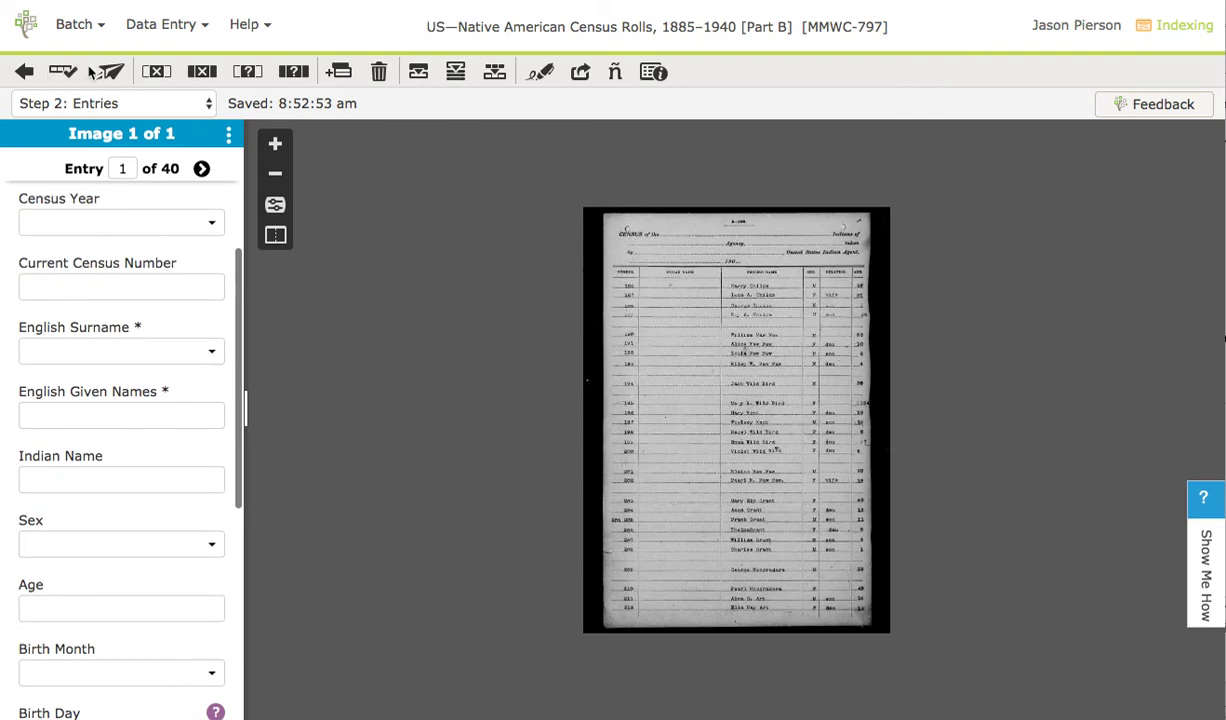
pyautogui.click(76, 25)
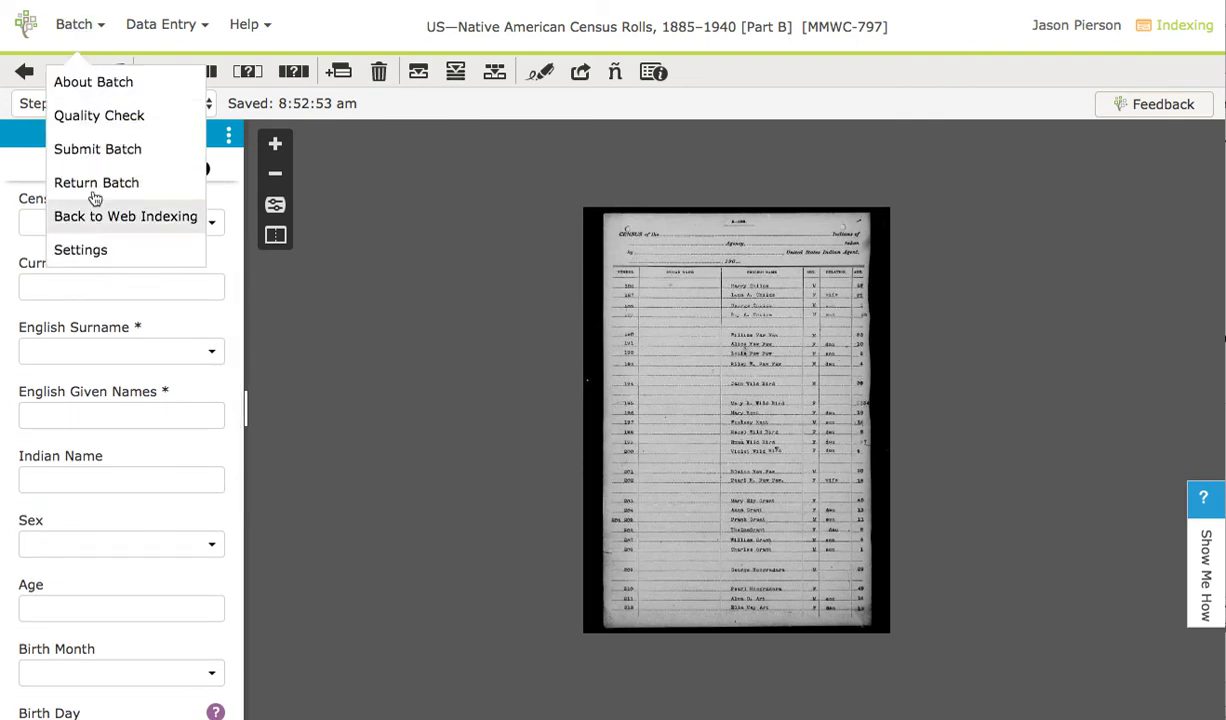
# Step: In Batch Settings' Auto Complete tab, choose Turn ON for all fields and apply it
pyautogui.click(88, 251)
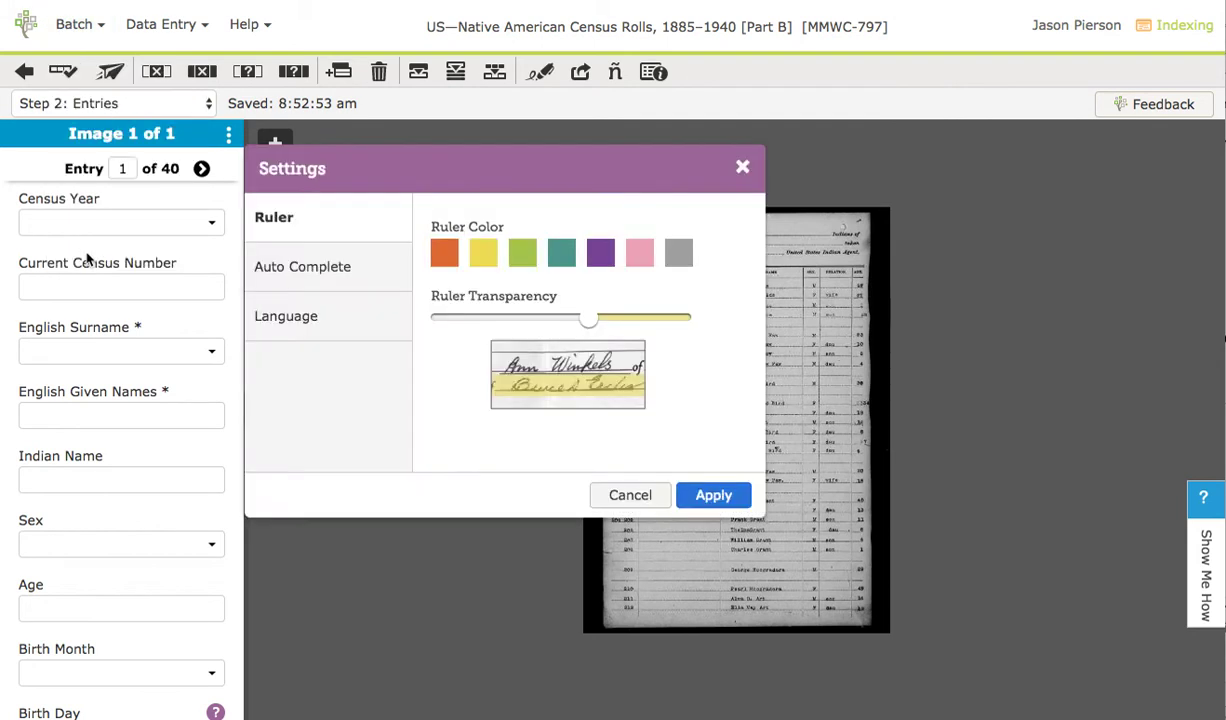
pyautogui.click(334, 264)
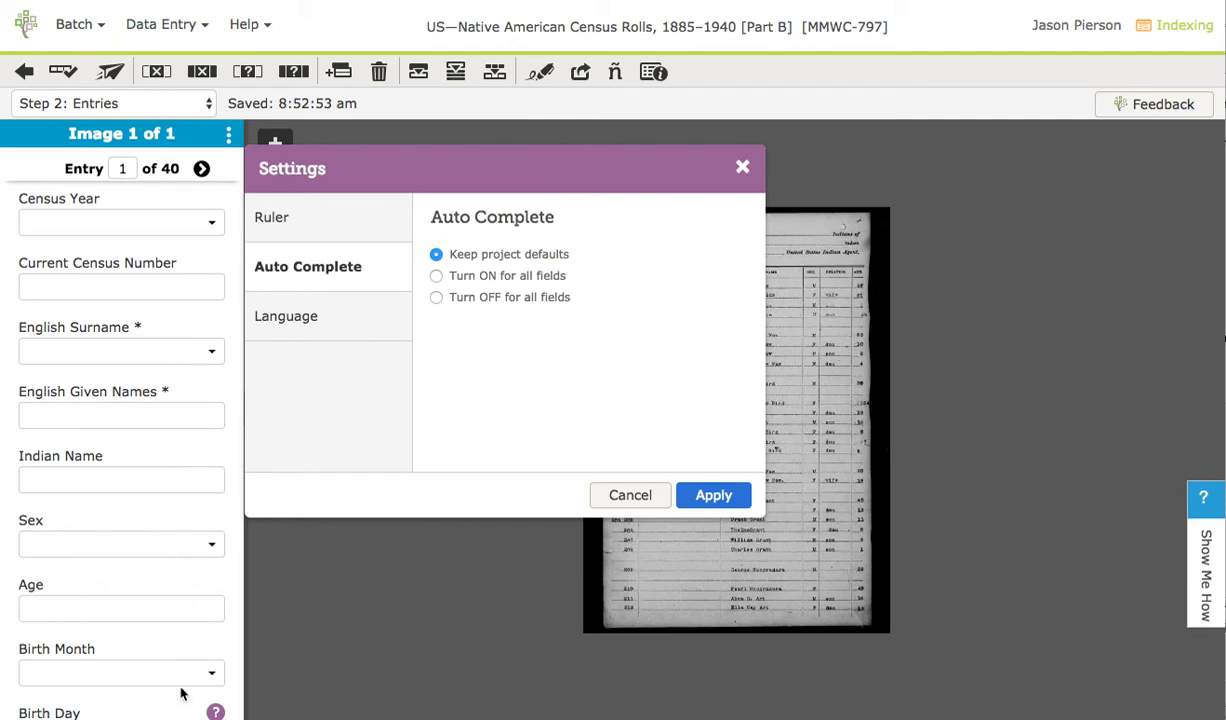
pyautogui.click(437, 277)
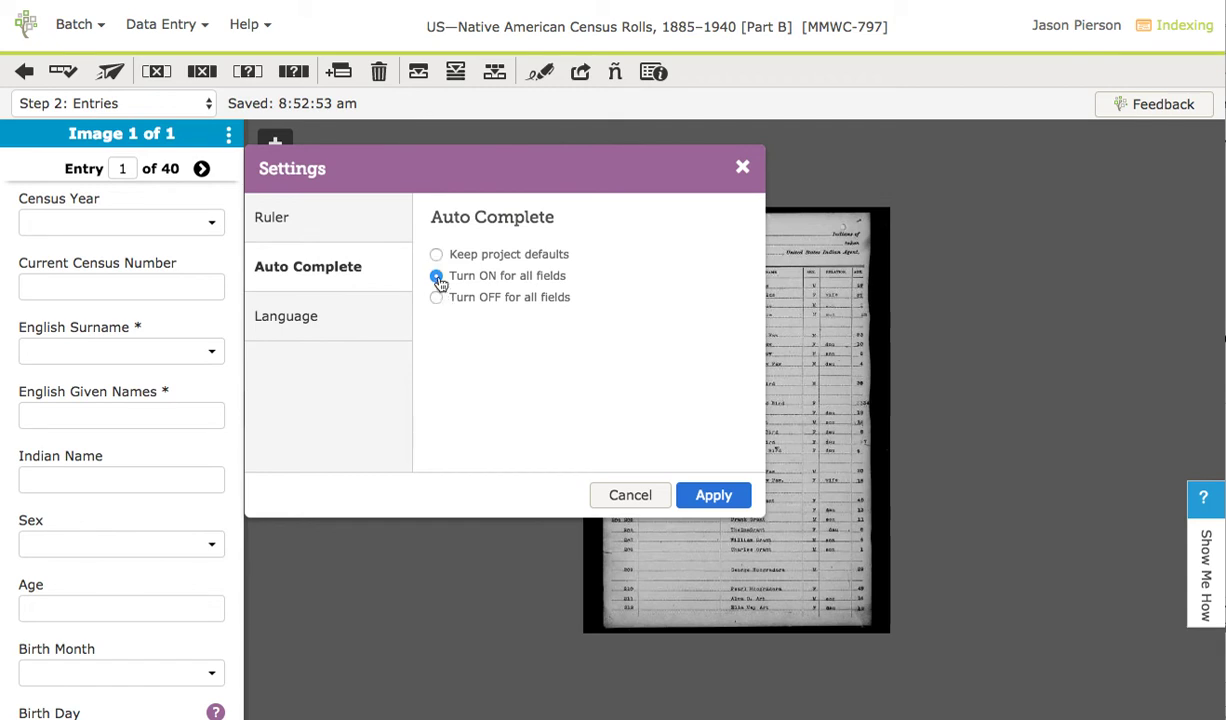
pyautogui.click(710, 496)
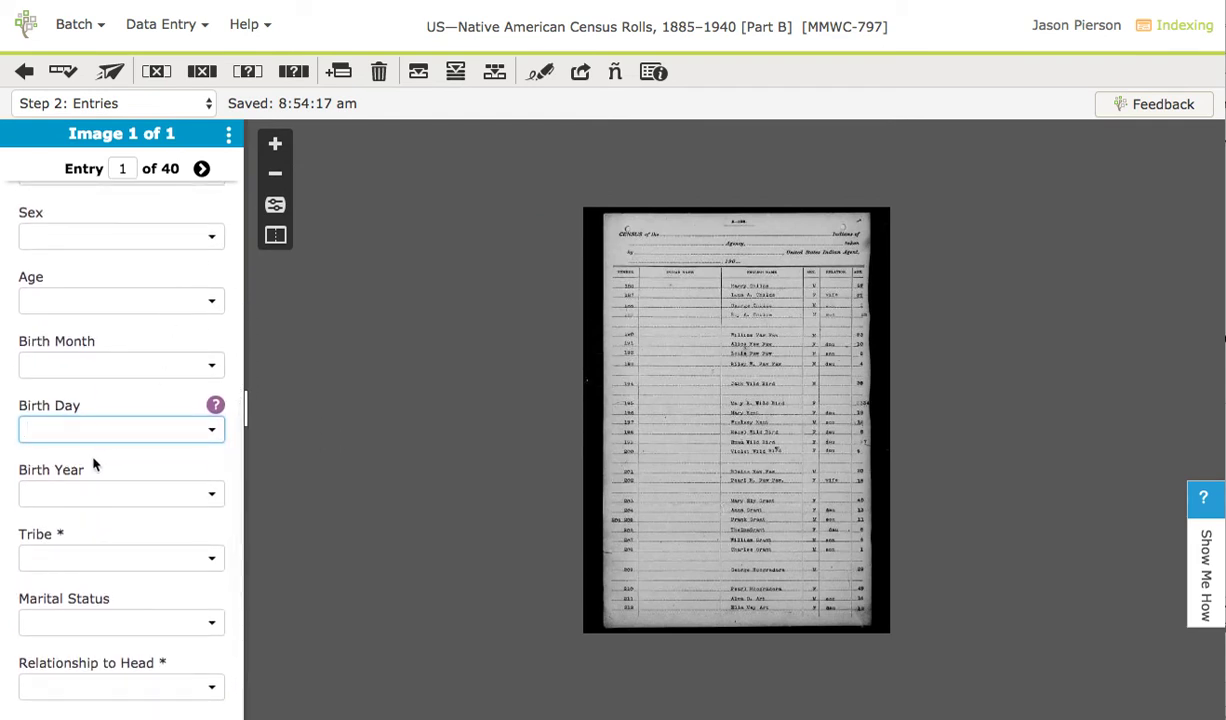
# Step: Enter 22 in Birth Day, then retype 2 and accept the suggested 22
pyautogui.write('22')
pyautogui.press('Tab')
pyautogui.hotkey('shift', 'Tab')
pyautogui.press('BackSpace')
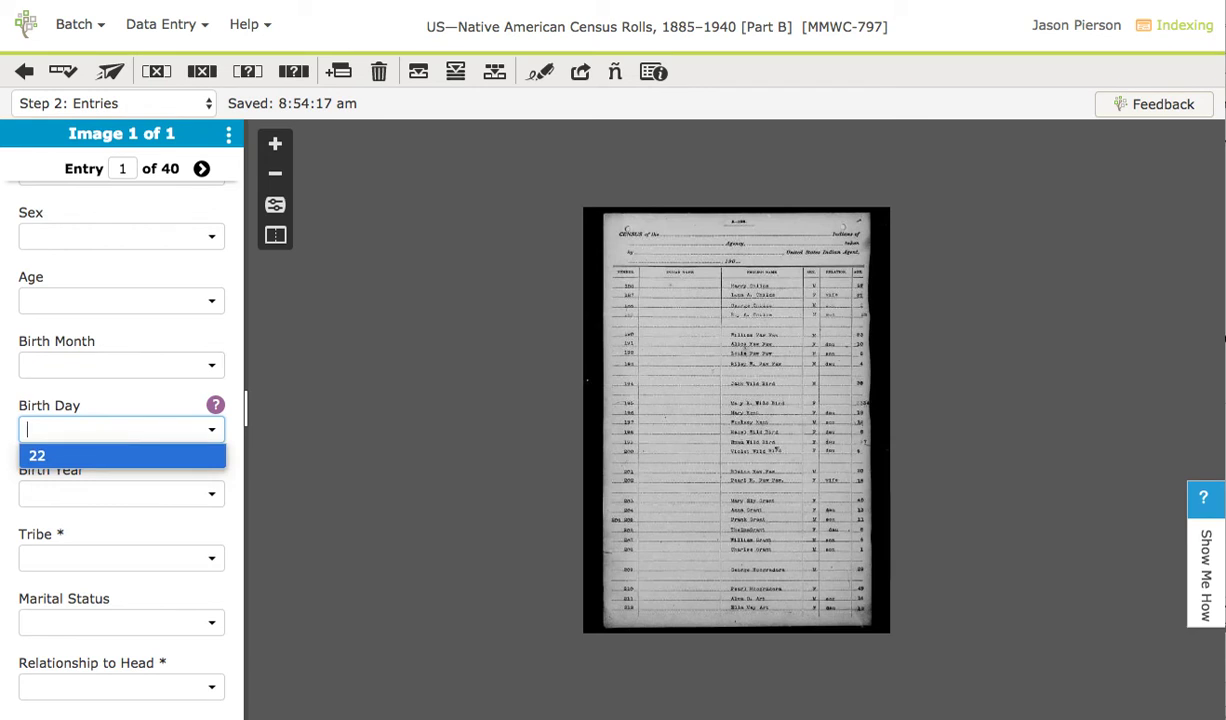
pyautogui.write('2')
pyautogui.press('Tab')
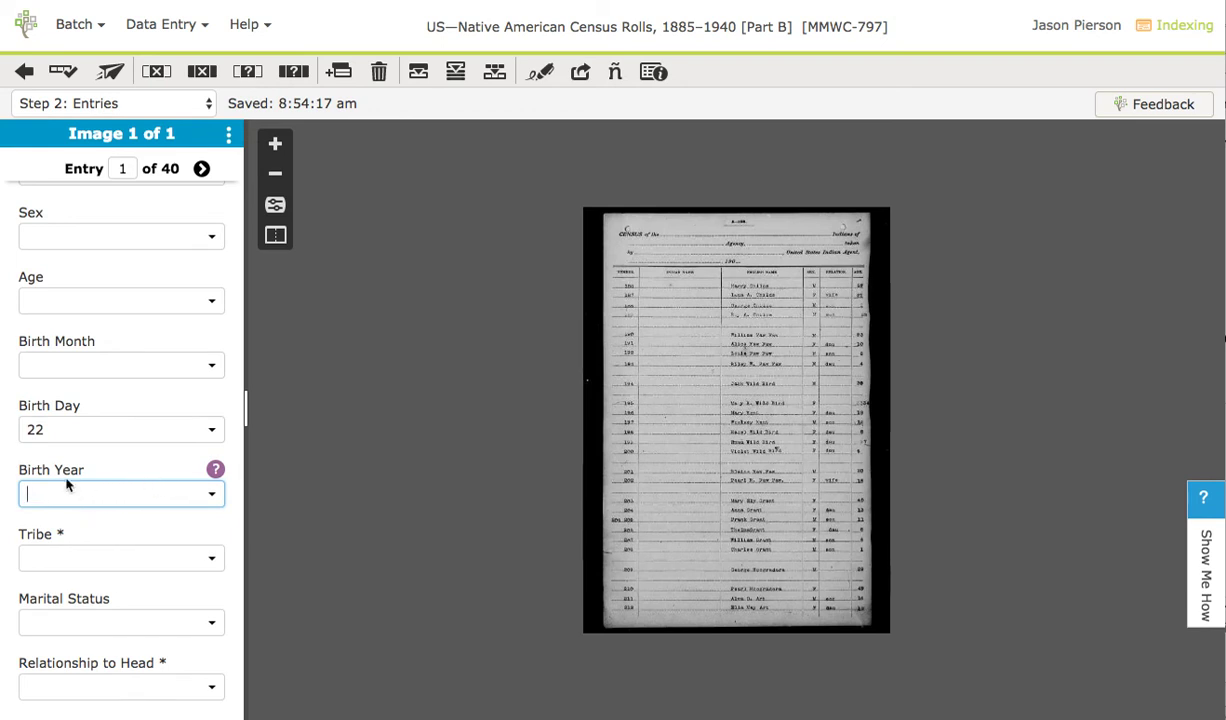
# Step: Clear Birth Day and type 2, keeping 2 instead of the suggested 22
pyautogui.click(52, 432)
pyautogui.press('BackSpace')
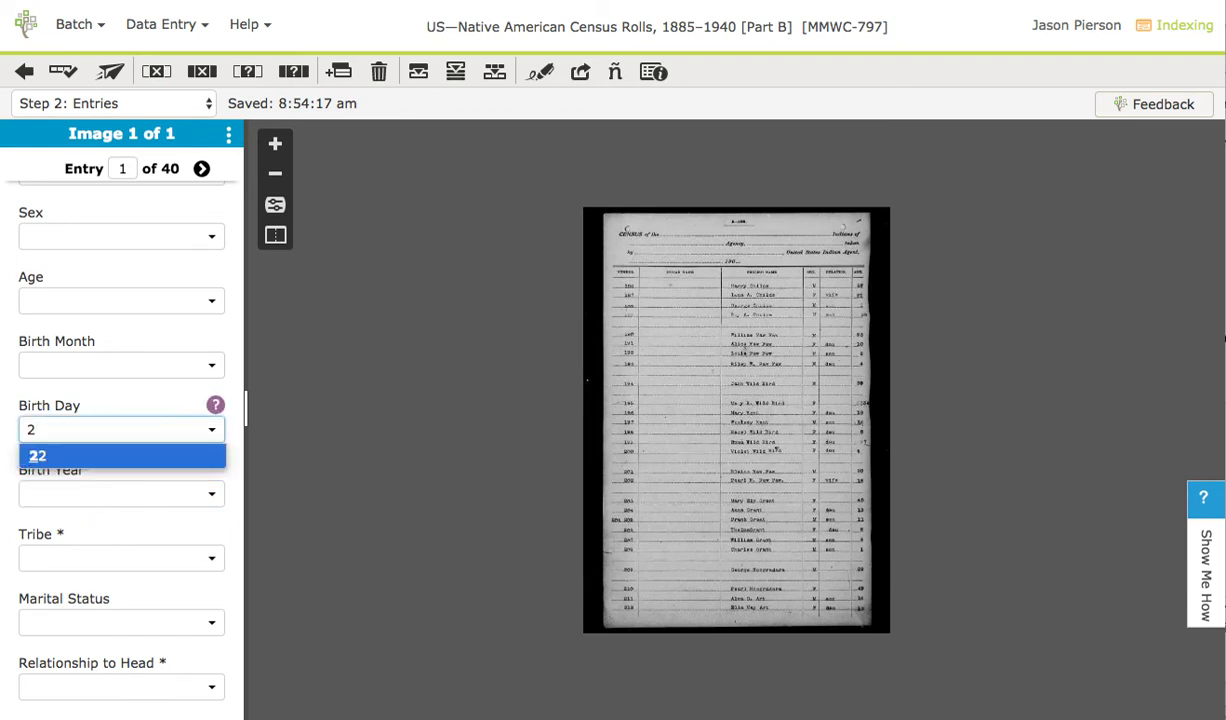
pyautogui.press('BackSpace')
pyautogui.write('2')
pyautogui.press('Tab')
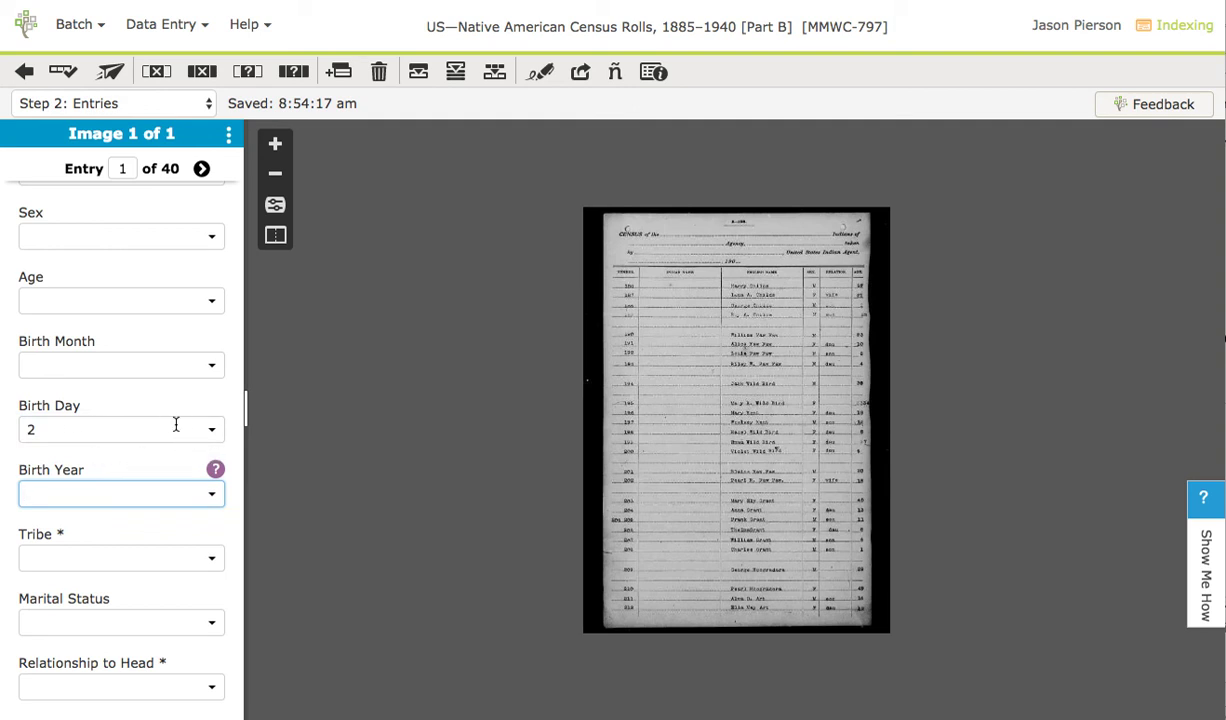
# Step: In Batch Settings' Auto Complete tab, choose Turn OFF for all fields and apply it
pyautogui.click(80, 36)
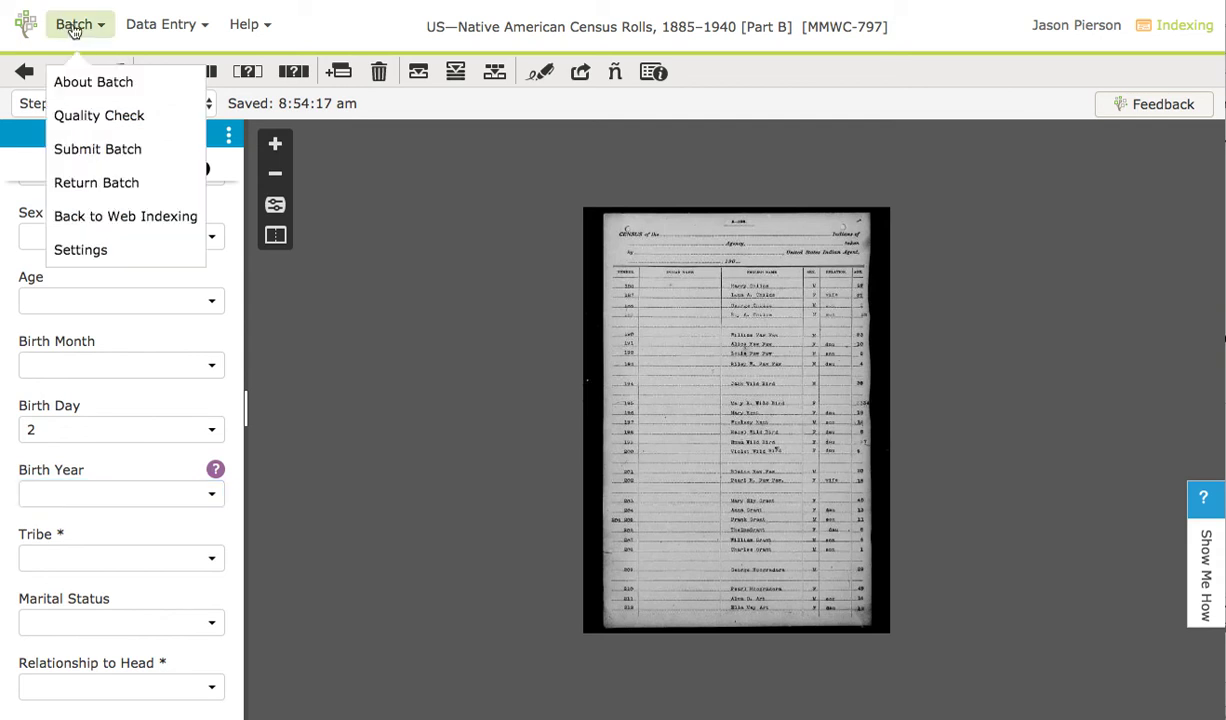
pyautogui.click(86, 248)
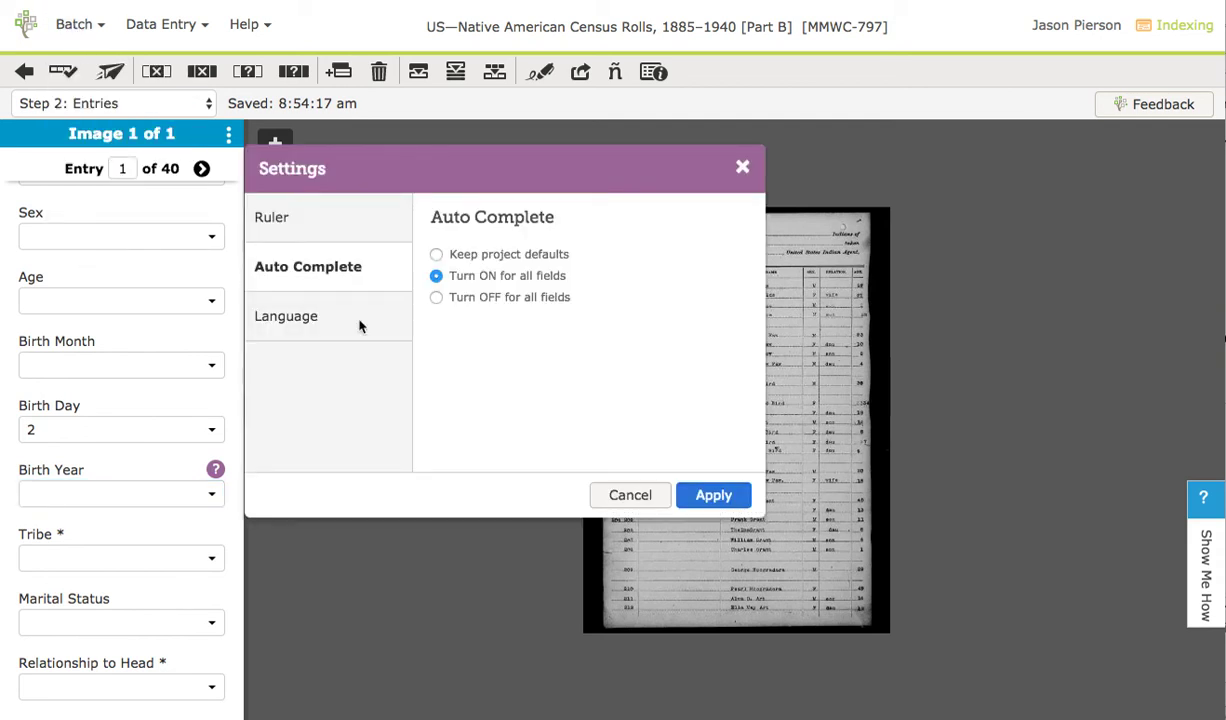
pyautogui.click(436, 297)
pyautogui.click(713, 495)
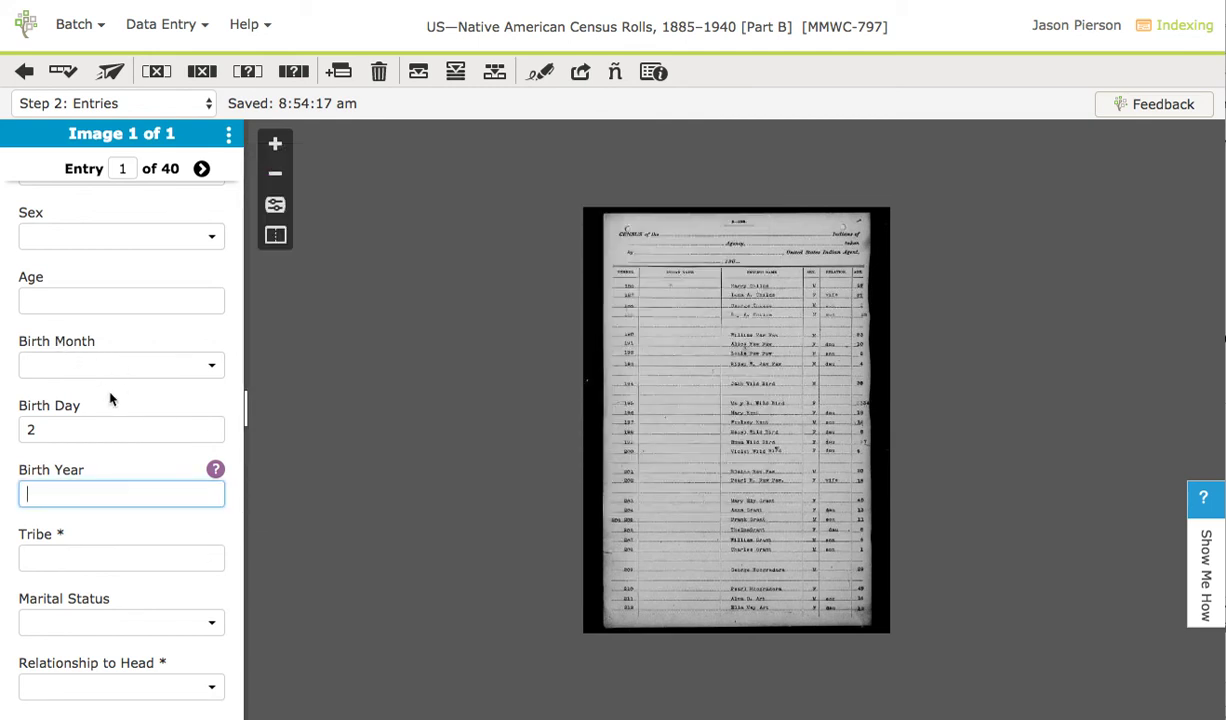
# Step: Set Sex to F and Birth Month to Apr
pyautogui.scroll(5, 110, 395)
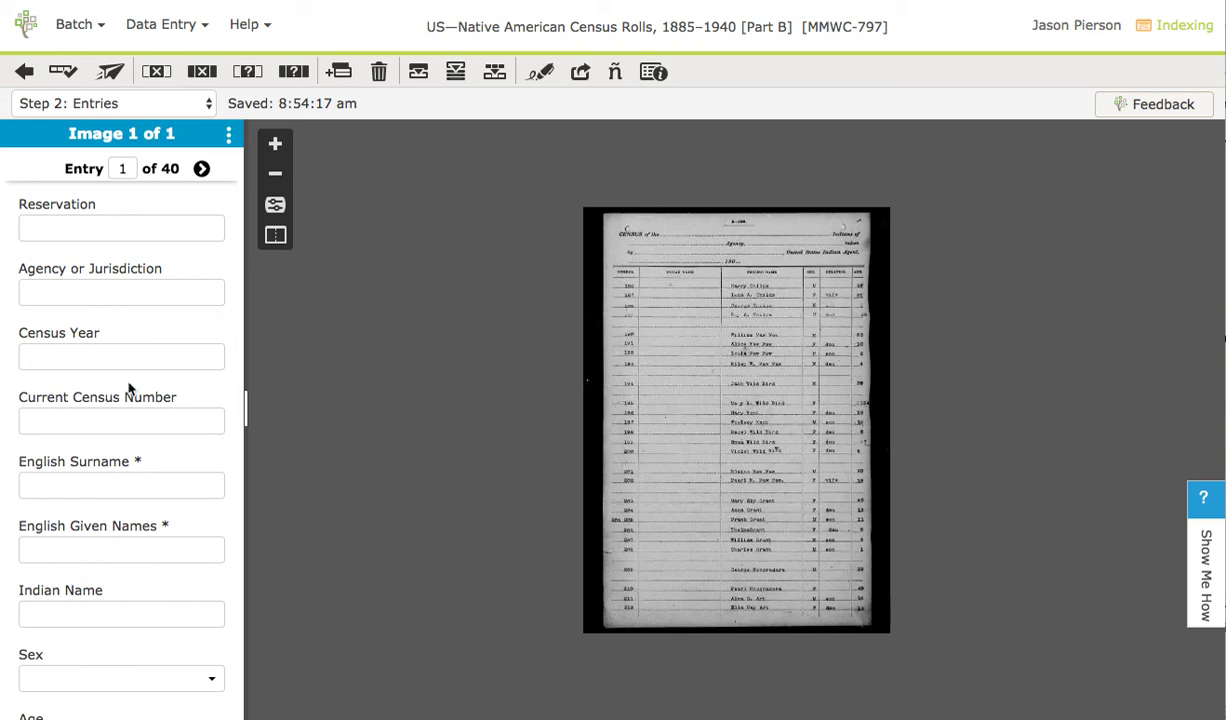
pyautogui.scroll(-2, 190, 387)
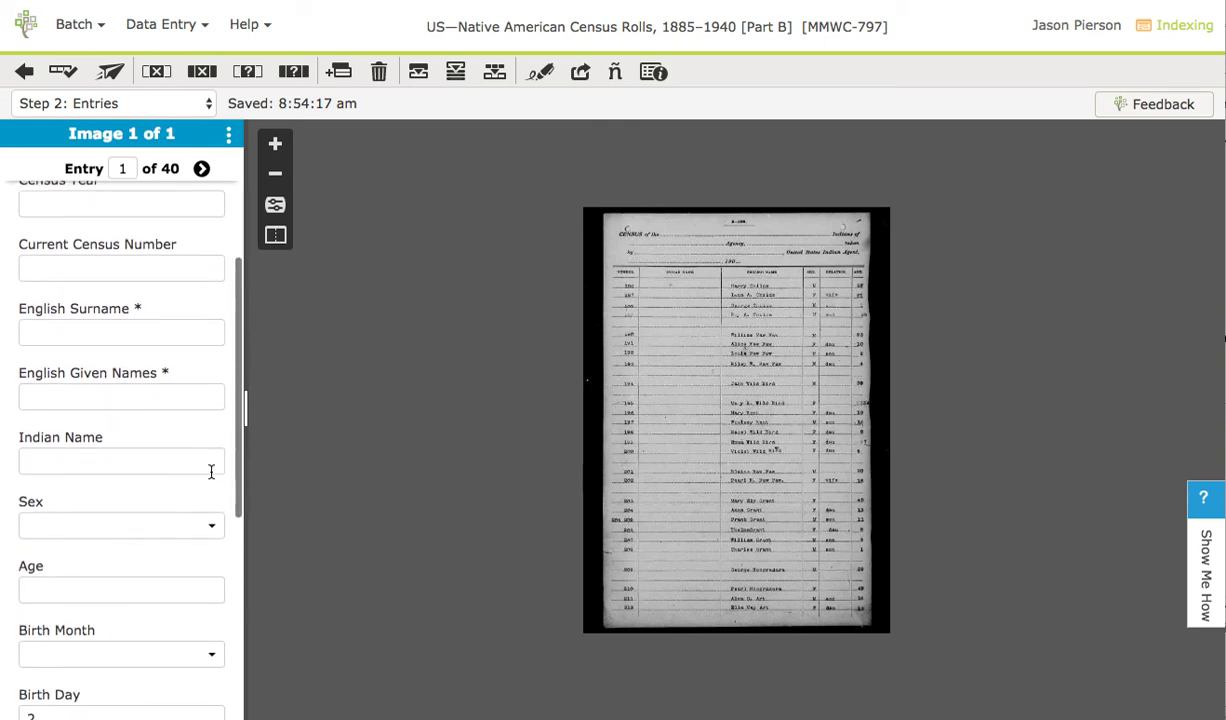
pyautogui.click(211, 533)
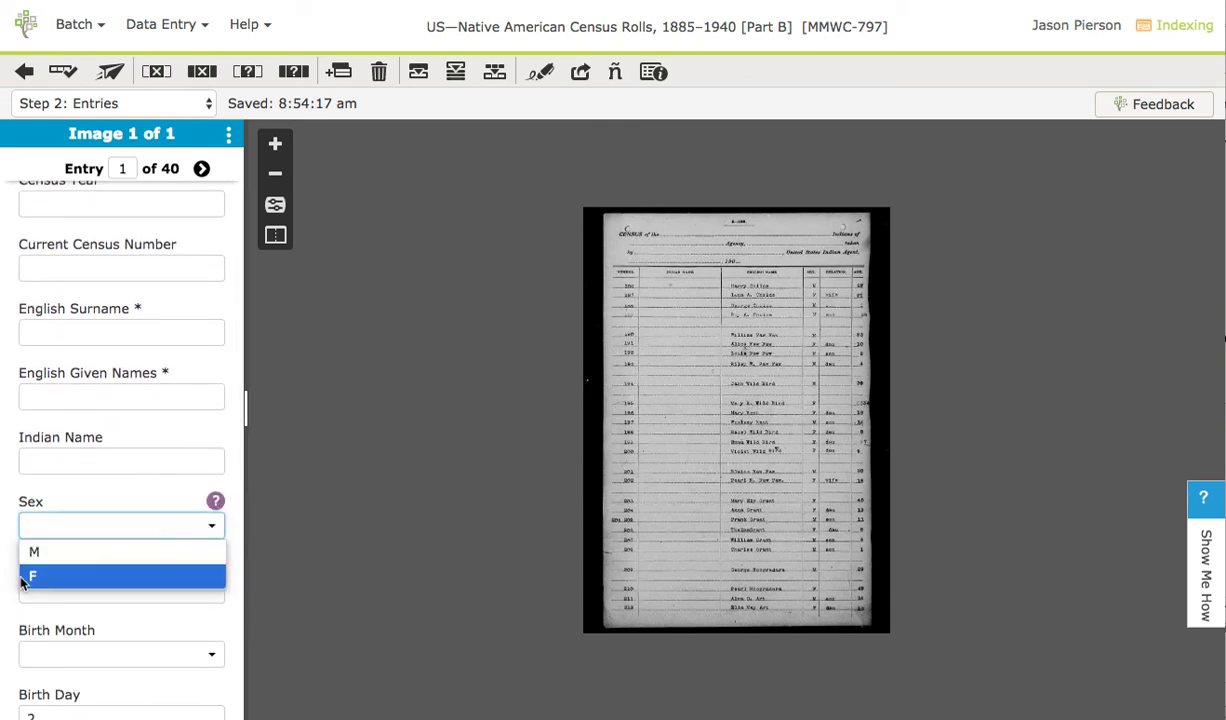
pyautogui.click(25, 573)
pyautogui.click(200, 533)
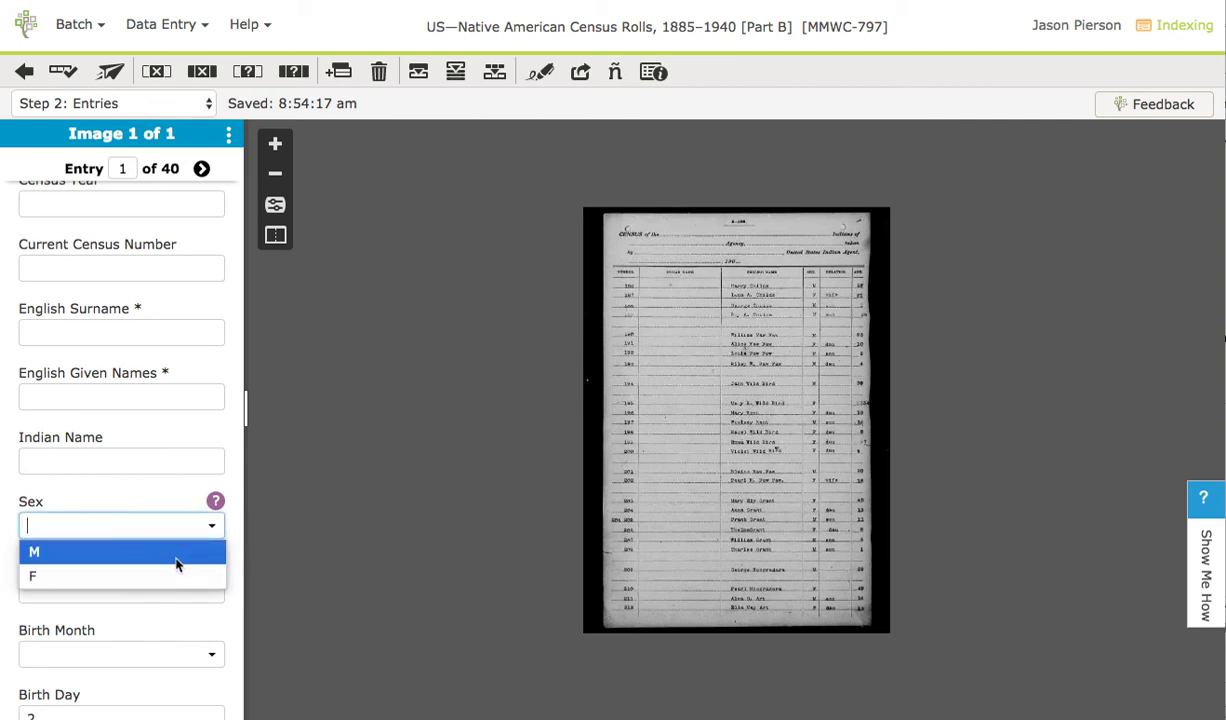
pyautogui.click(156, 575)
pyautogui.click(208, 655)
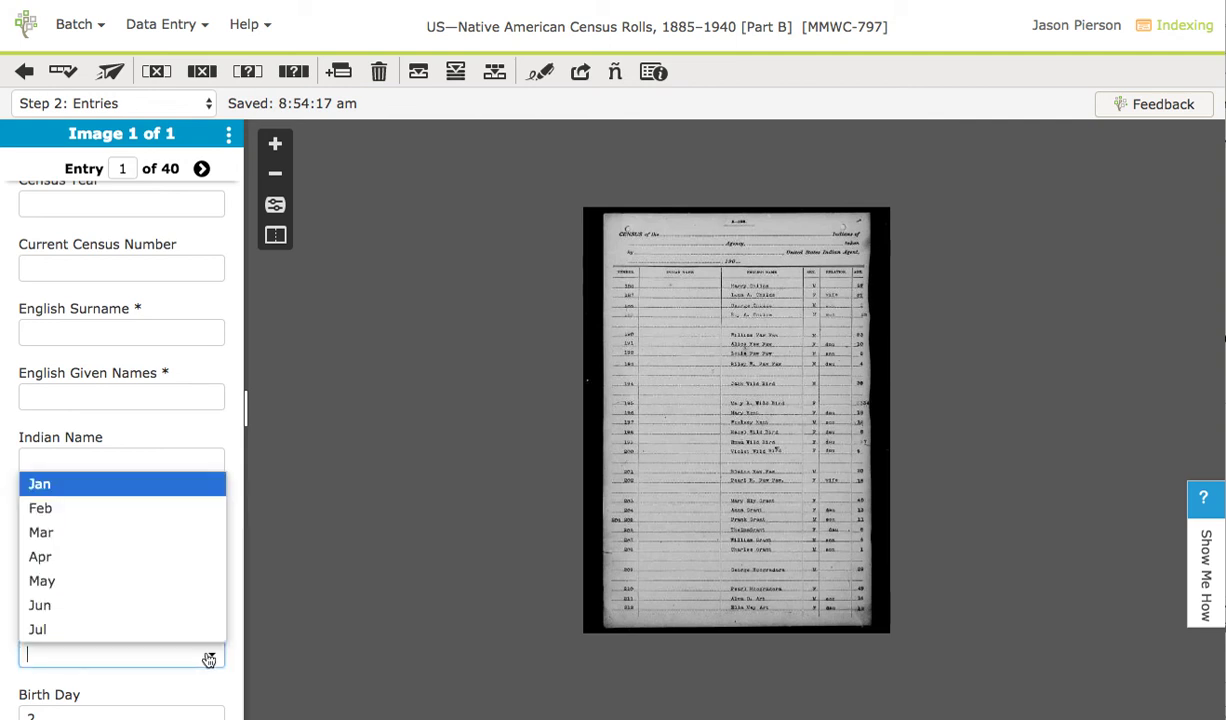
pyautogui.click(121, 562)
pyautogui.press('Tab')
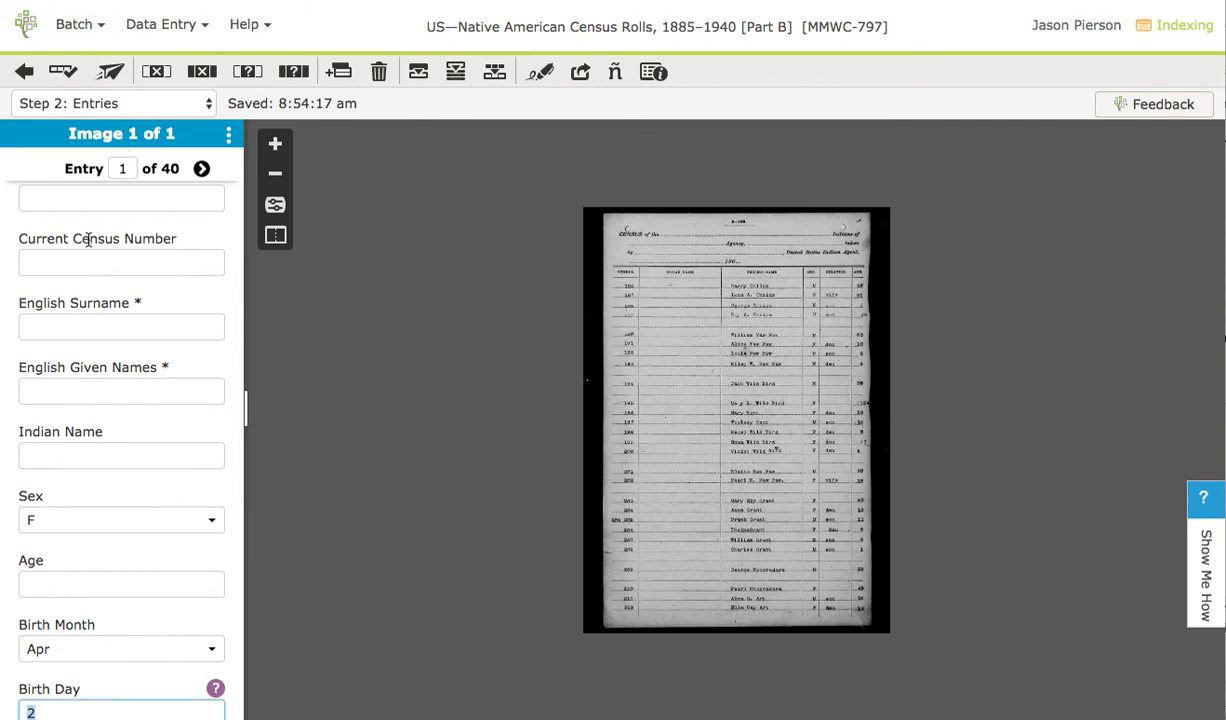
# Step: Type 'Smith' in English Surname to test for suggestions, then clear it again
pyautogui.click(89, 326)
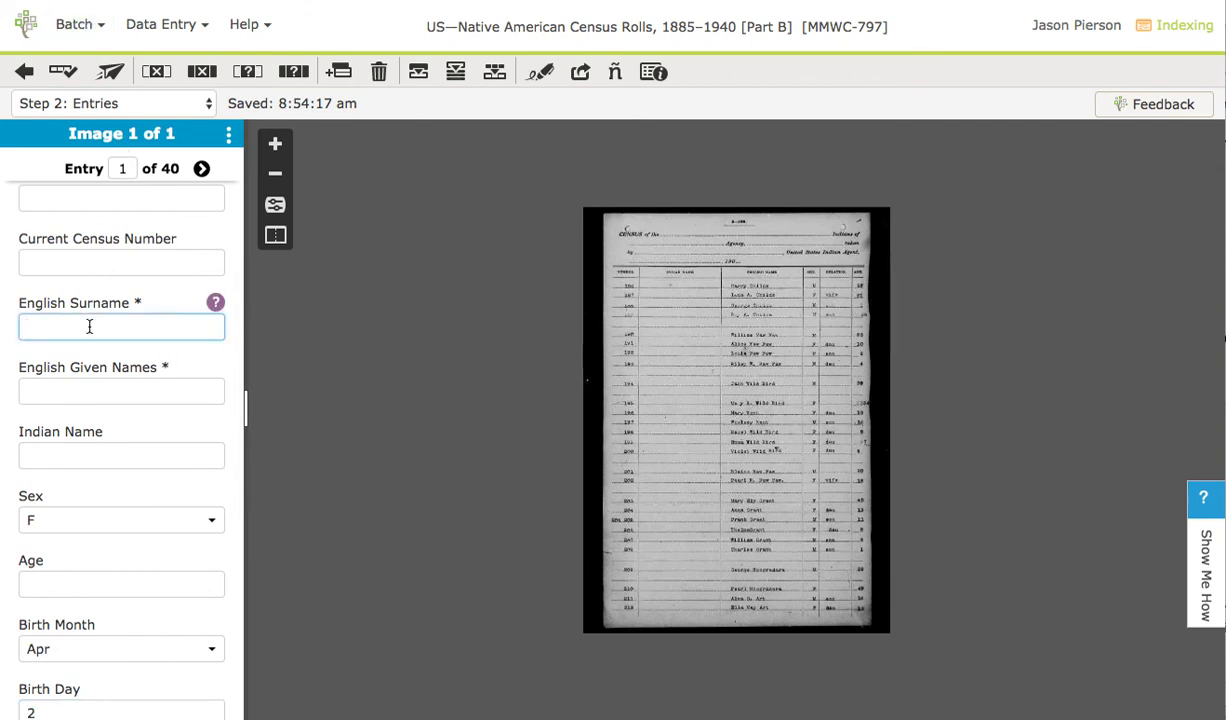
pyautogui.write('Smith')
pyautogui.press('Tab')
pyautogui.hotkey('shift', 'Tab')
pyautogui.press('BackSpace')
pyautogui.press('BackSpace')
pyautogui.press('BackSpace')
# Step: In Batch Settings' Auto Complete tab, select Keep project defaults and apply it
pyautogui.scroll(3, 159, 242)
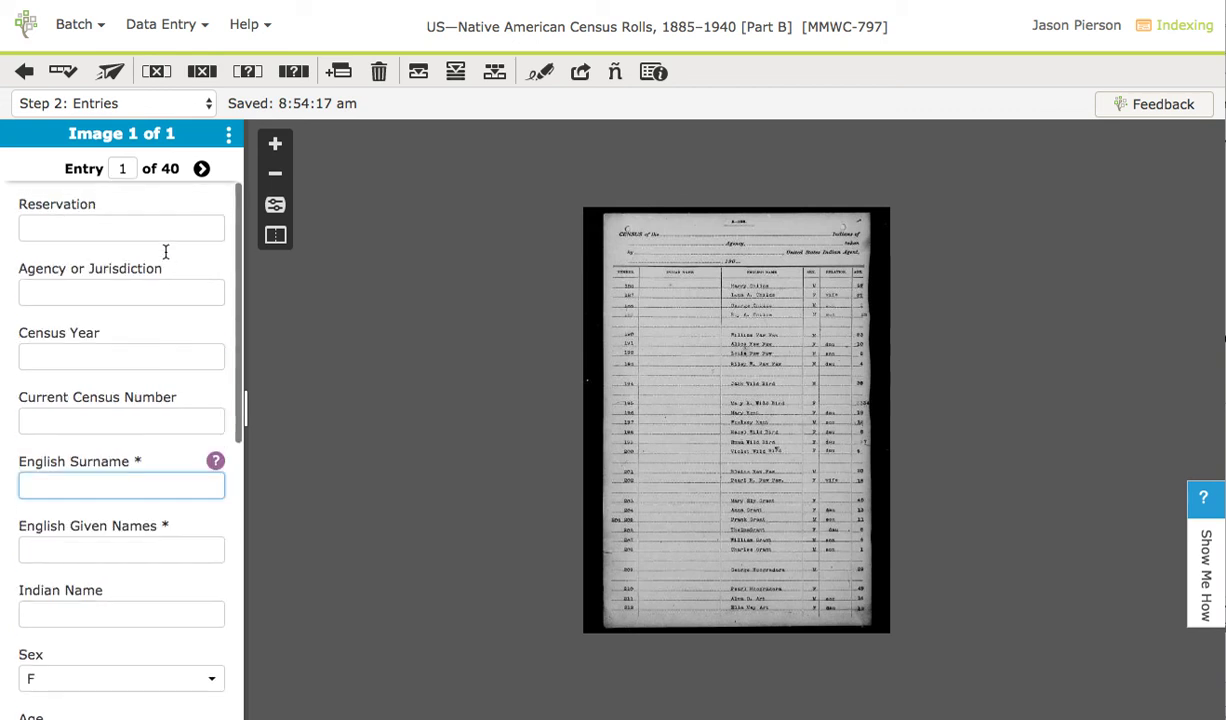
pyautogui.click(82, 30)
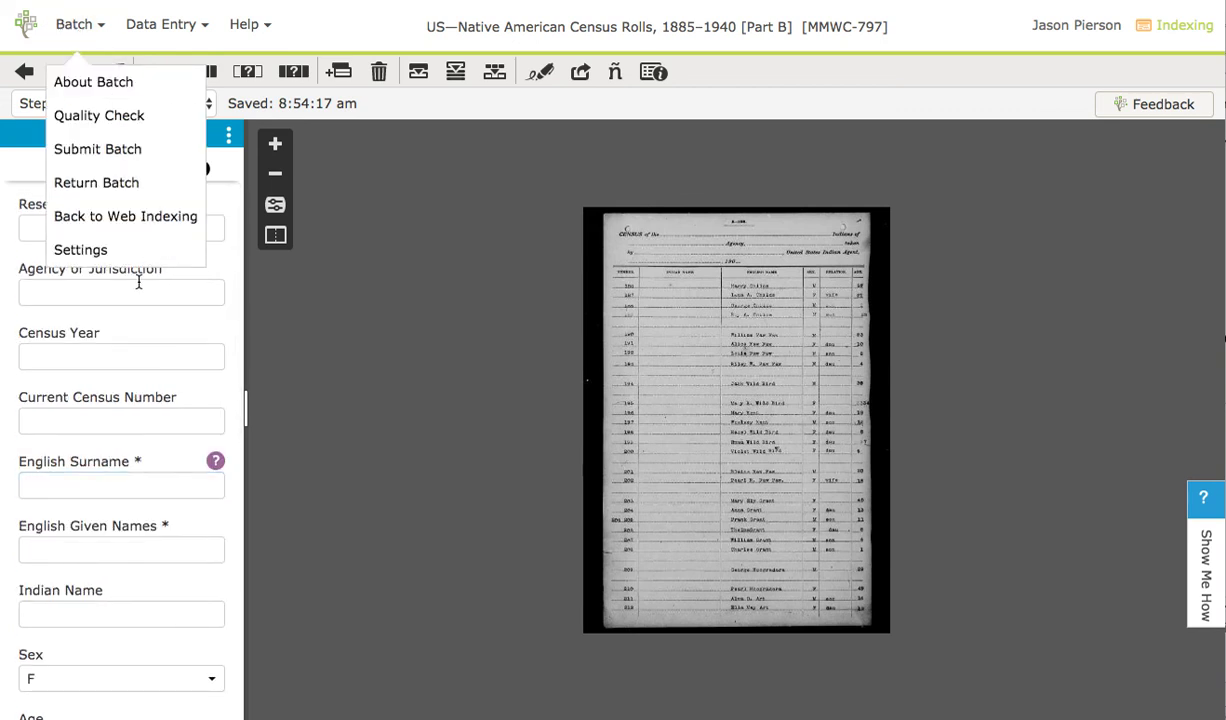
pyautogui.click(97, 250)
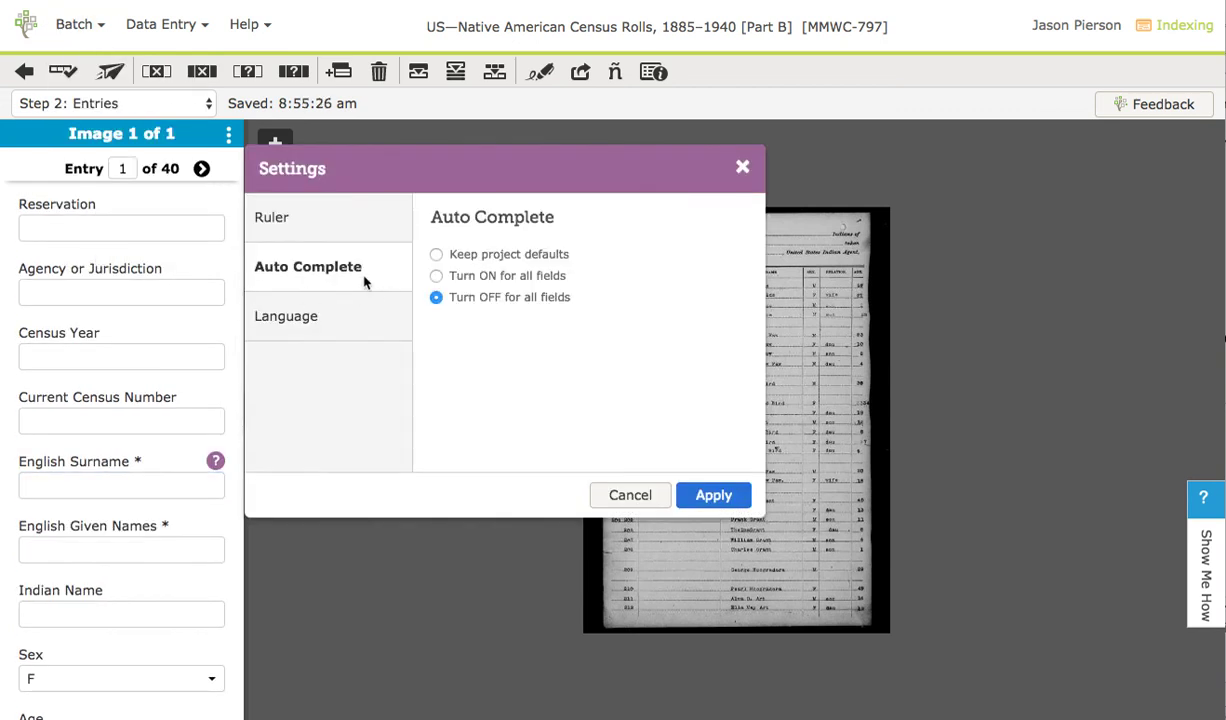
pyautogui.click(436, 256)
pyautogui.click(437, 279)
pyautogui.click(436, 254)
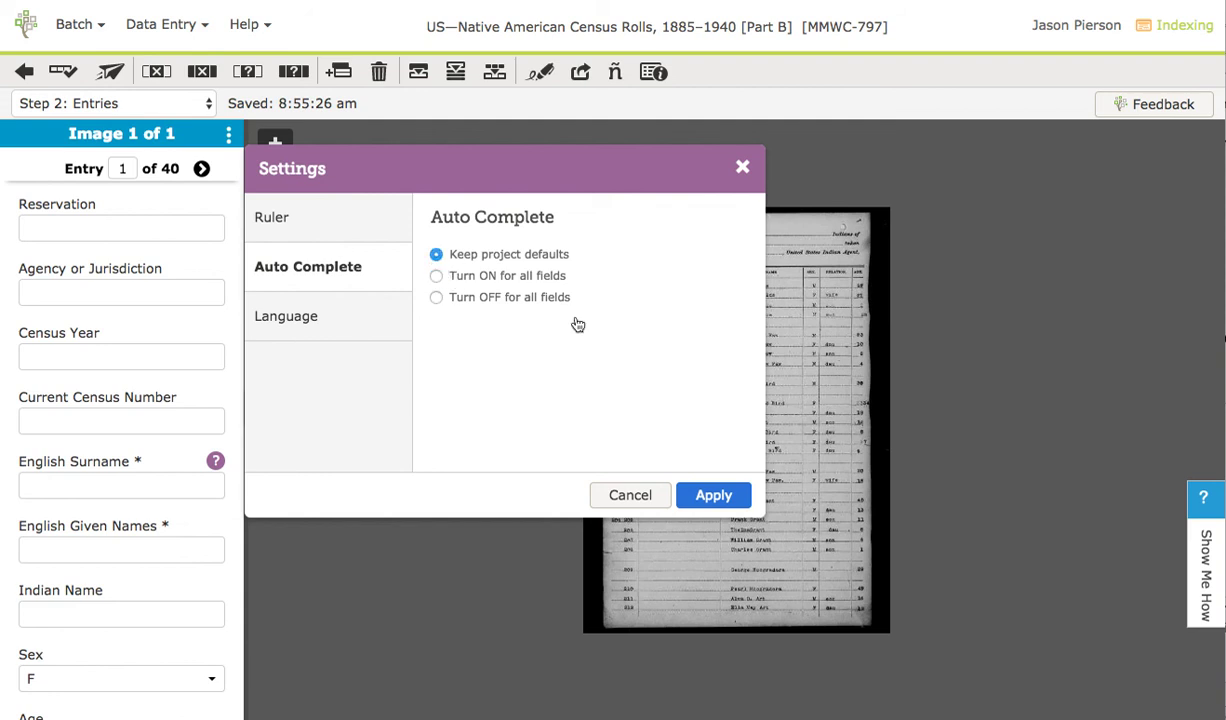
pyautogui.click(713, 495)
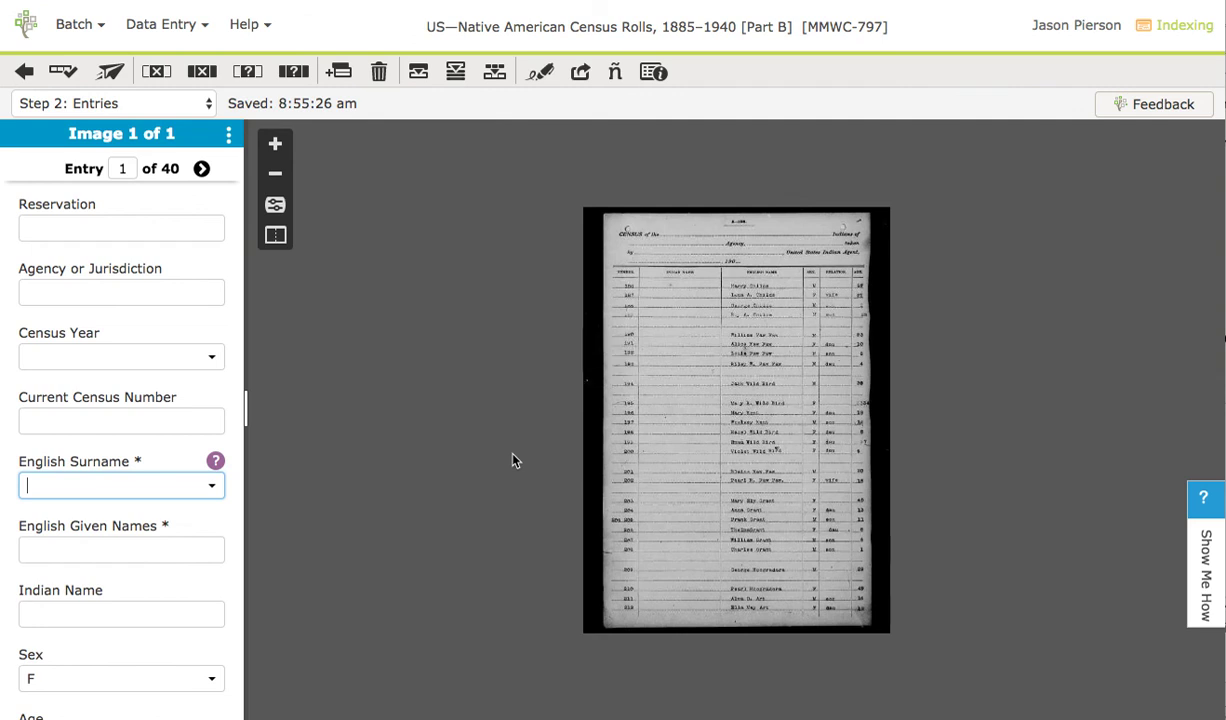